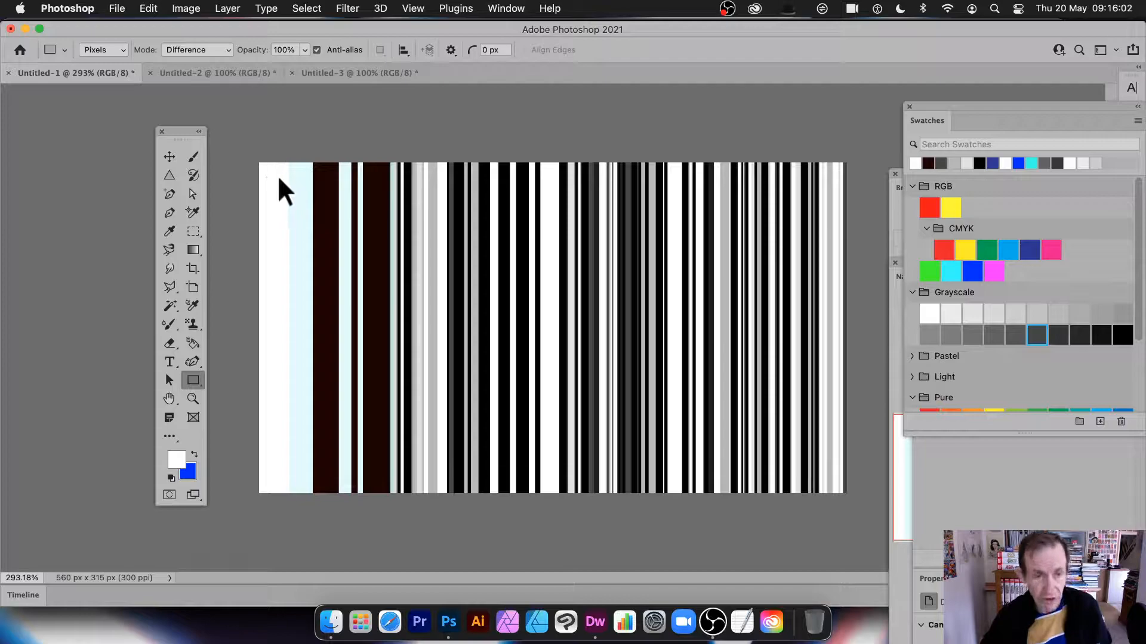
- Fill the whole canvas with white to clear the existing stripes
{"action": "left_click", "coordinate": [149, 8]}
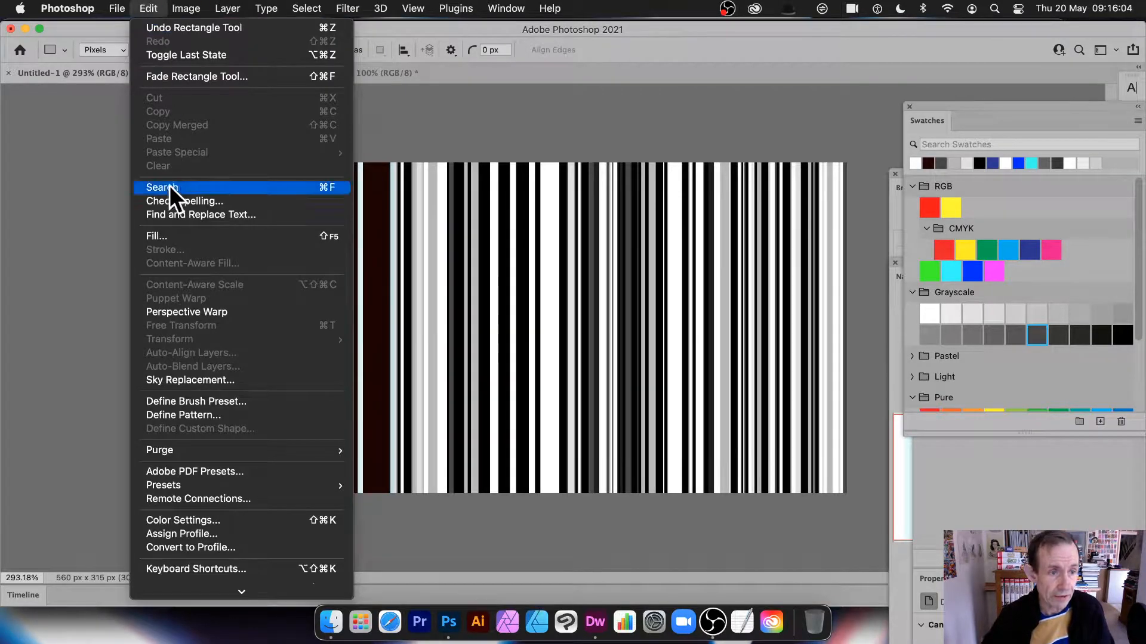
{"action": "left_click", "coordinate": [170, 234]}
{"action": "left_click", "coordinate": [481, 237]}
{"action": "left_click", "coordinate": [476, 235]}
{"action": "left_click", "coordinate": [566, 235]}
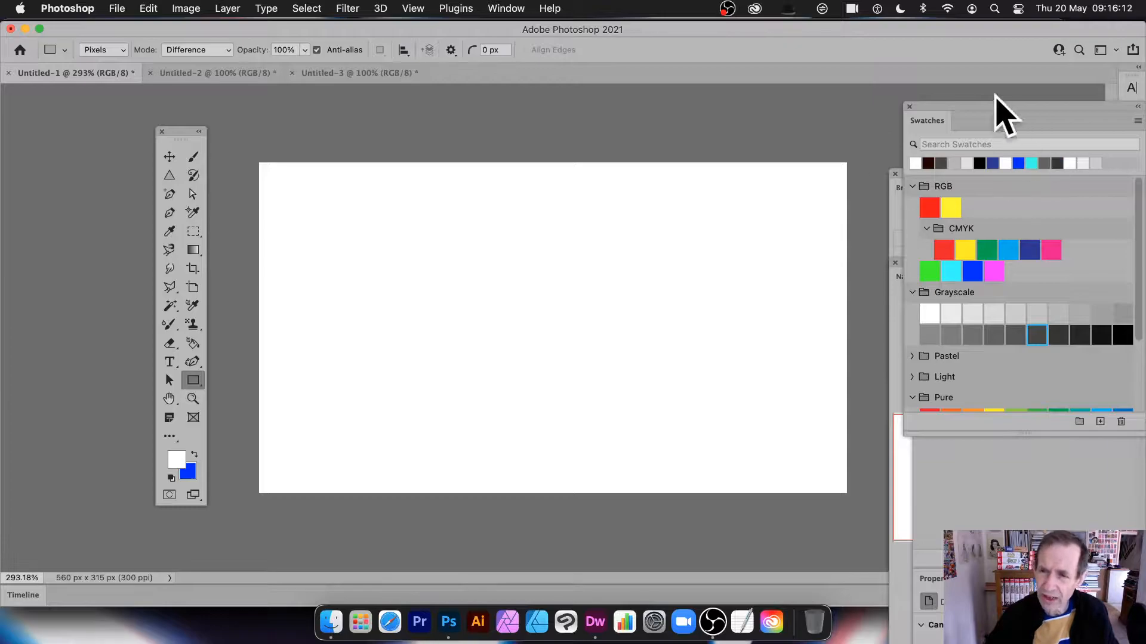
{"action": "left_click", "coordinate": [499, 9]}
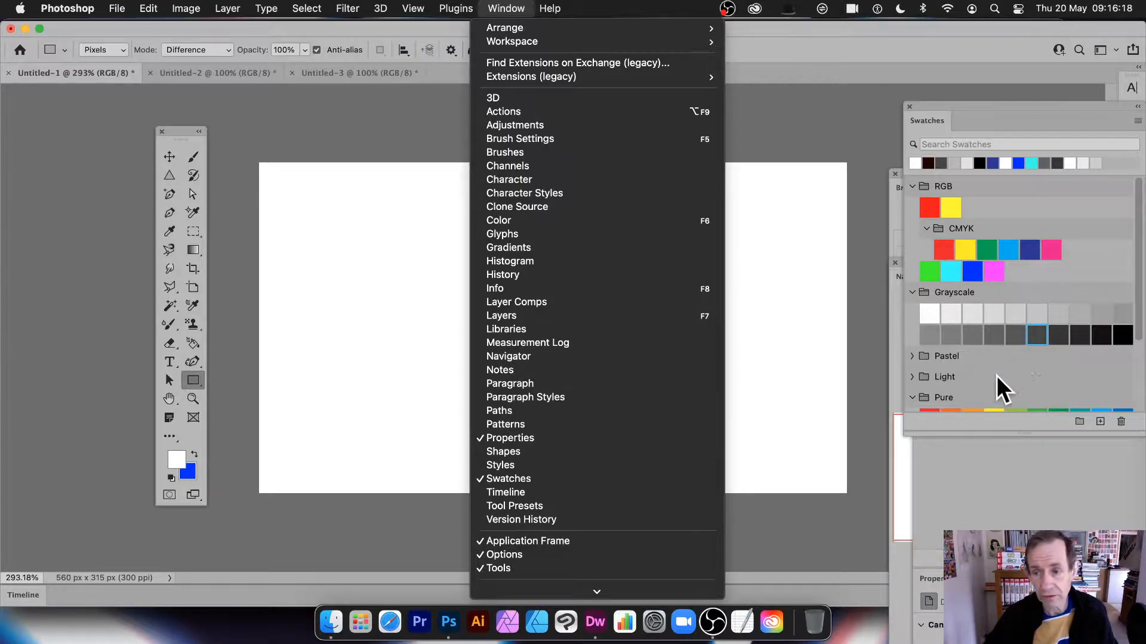
{"action": "left_click", "coordinate": [977, 333]}
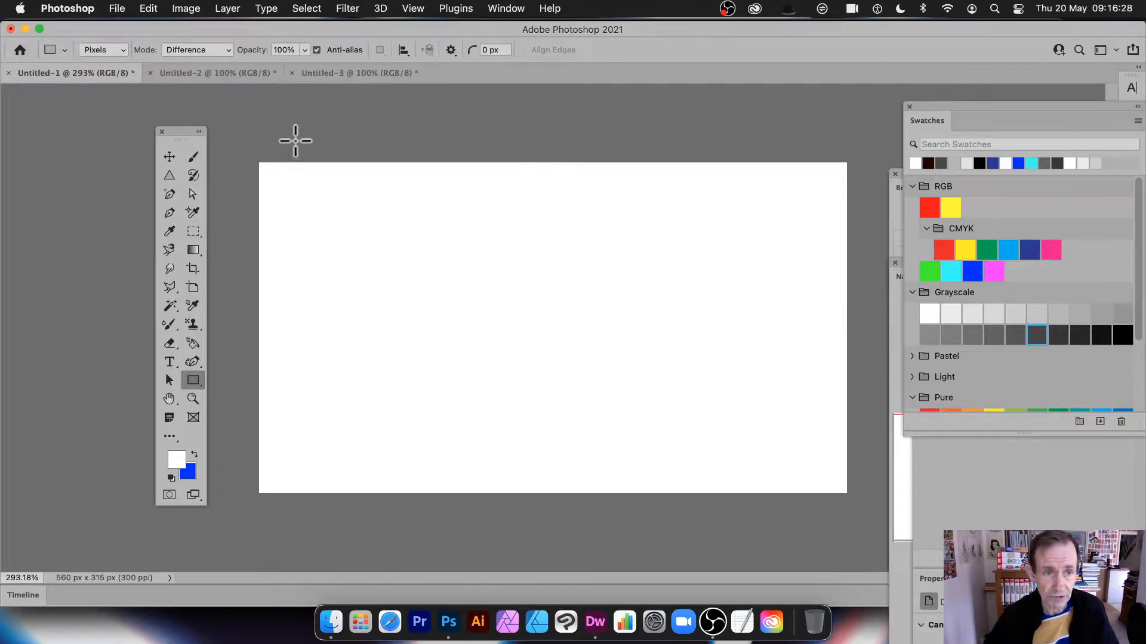
- Set the Rectangle tool's blend mode to Normal and the foreground colour to black
{"action": "left_click", "coordinate": [169, 49]}
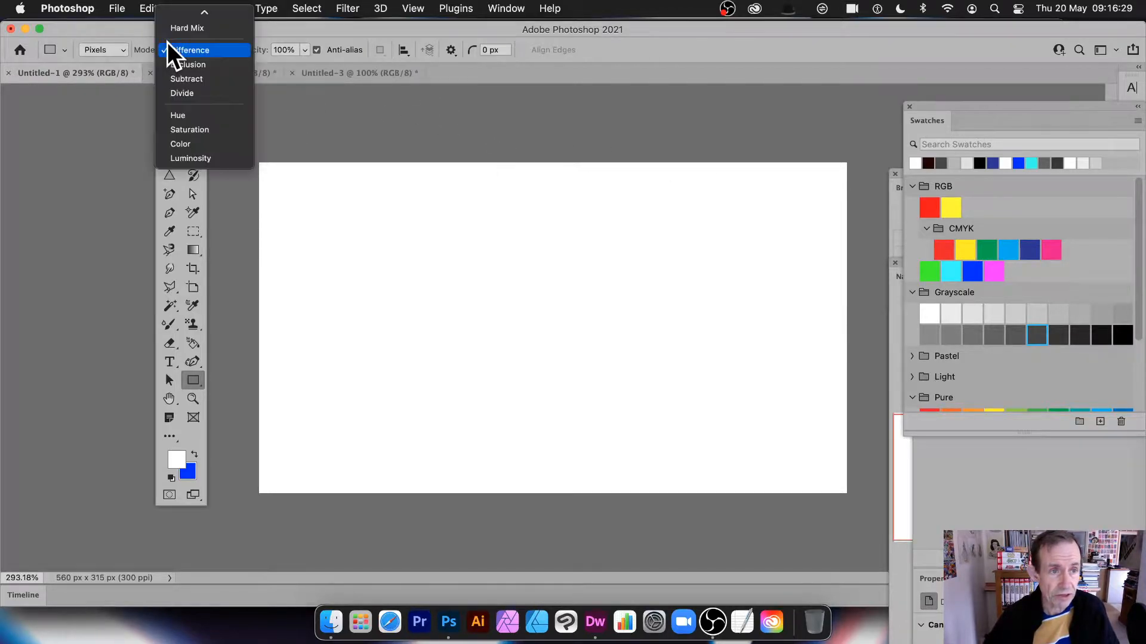
{"action": "left_click", "coordinate": [200, 16]}
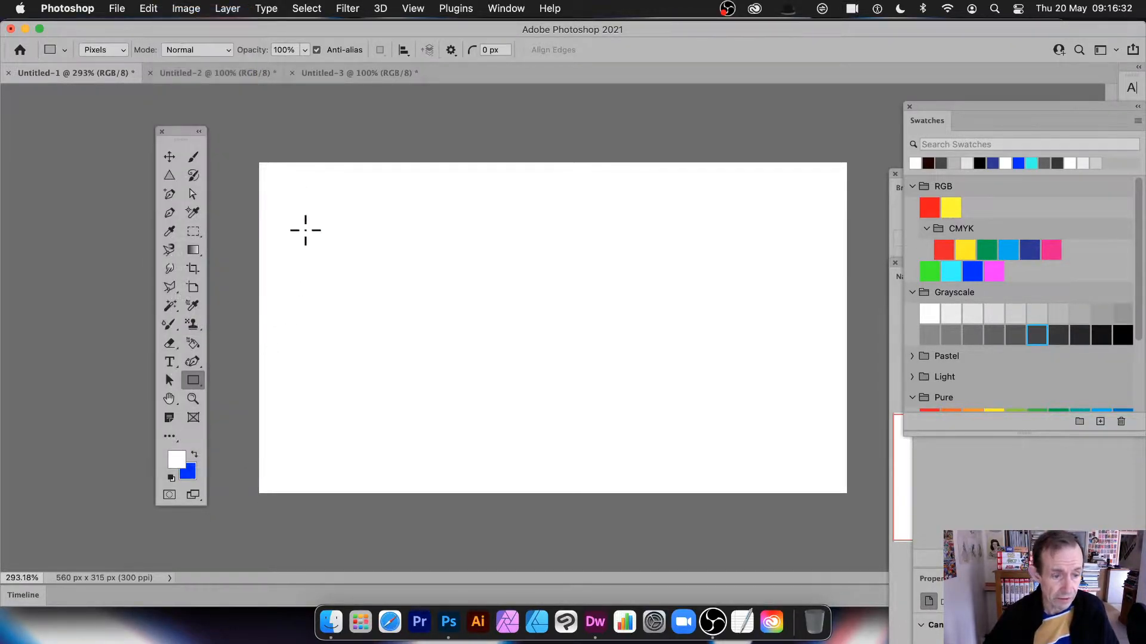
{"action": "left_click", "coordinate": [184, 463]}
{"action": "type", "text": "000000"}
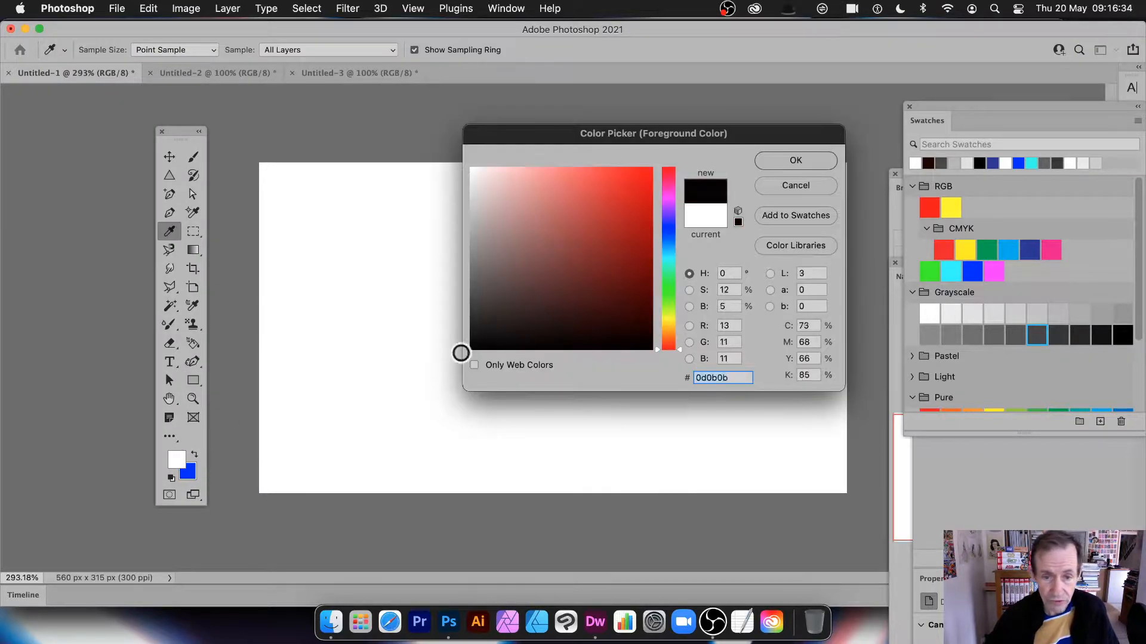
{"action": "left_click", "coordinate": [779, 161]}
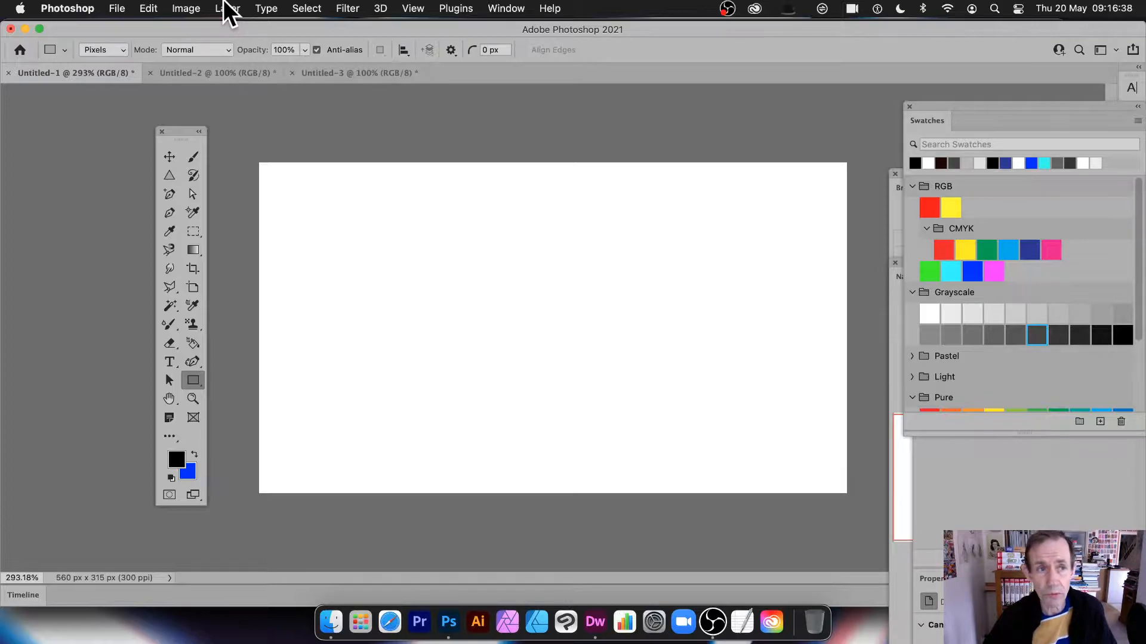
- Add a new empty layer with the default settings
{"action": "left_click", "coordinate": [225, 9]}
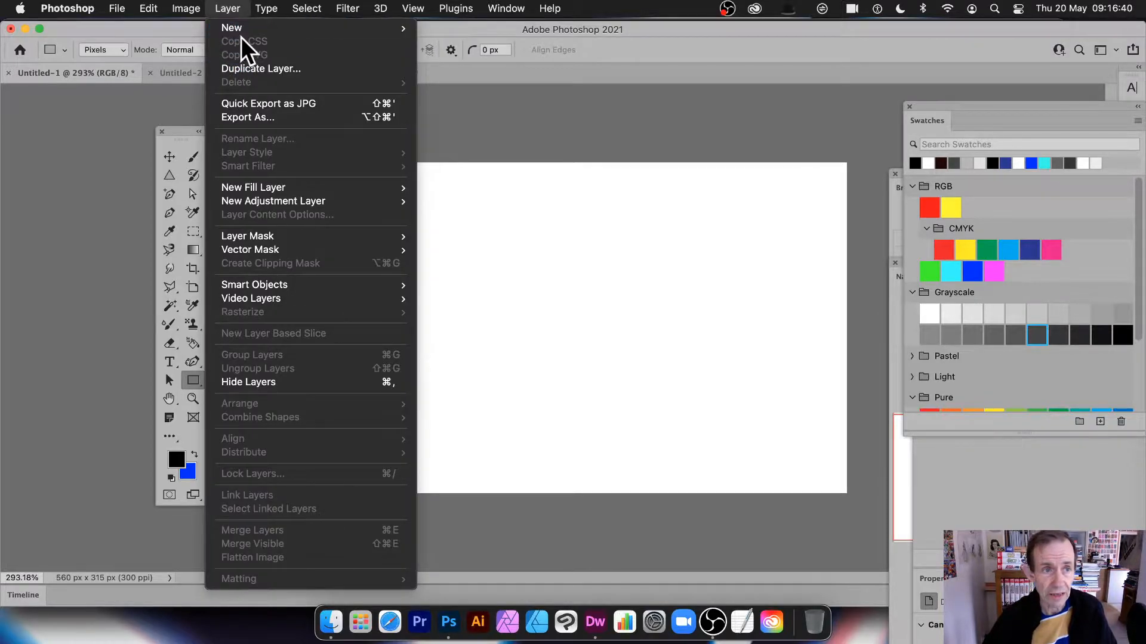
{"action": "mouse_move", "coordinate": [240, 29]}
{"action": "left_click", "coordinate": [476, 28]}
{"action": "left_click", "coordinate": [625, 293]}
- Draw seven full-height black vertical bars of varying width, spaced across the left and middle of the canvas
{"action": "left_click_drag", "start_coordinate": [328, 143], "coordinate": [351, 511]}
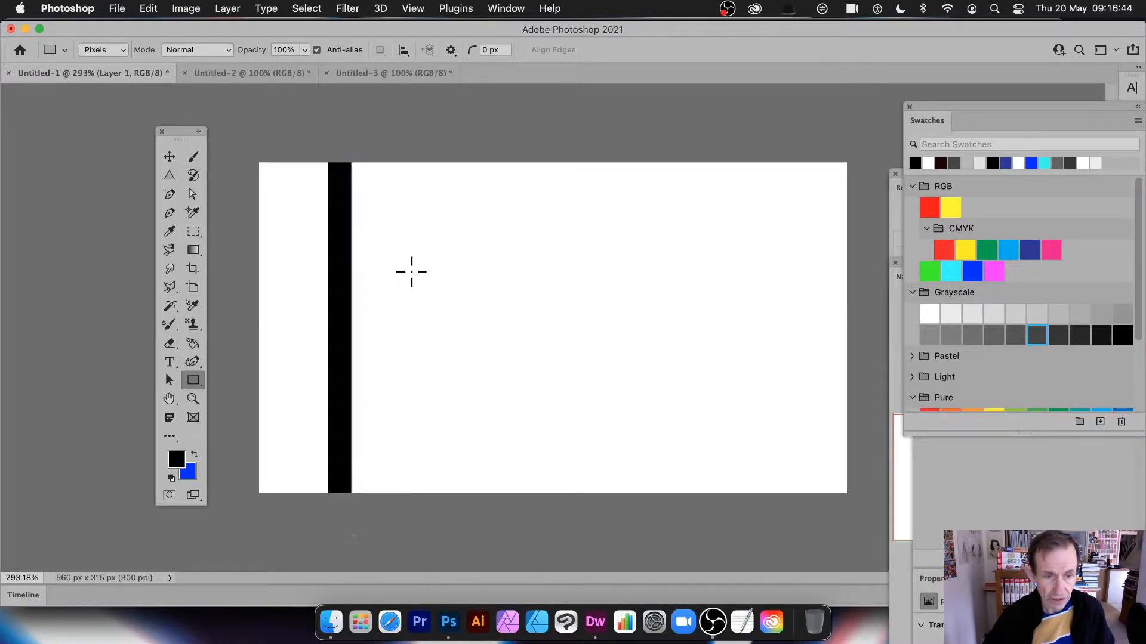
{"action": "left_click_drag", "start_coordinate": [362, 154], "coordinate": [373, 531]}
{"action": "left_click_drag", "start_coordinate": [399, 110], "coordinate": [410, 529]}
{"action": "left_click_drag", "start_coordinate": [449, 120], "coordinate": [439, 512]}
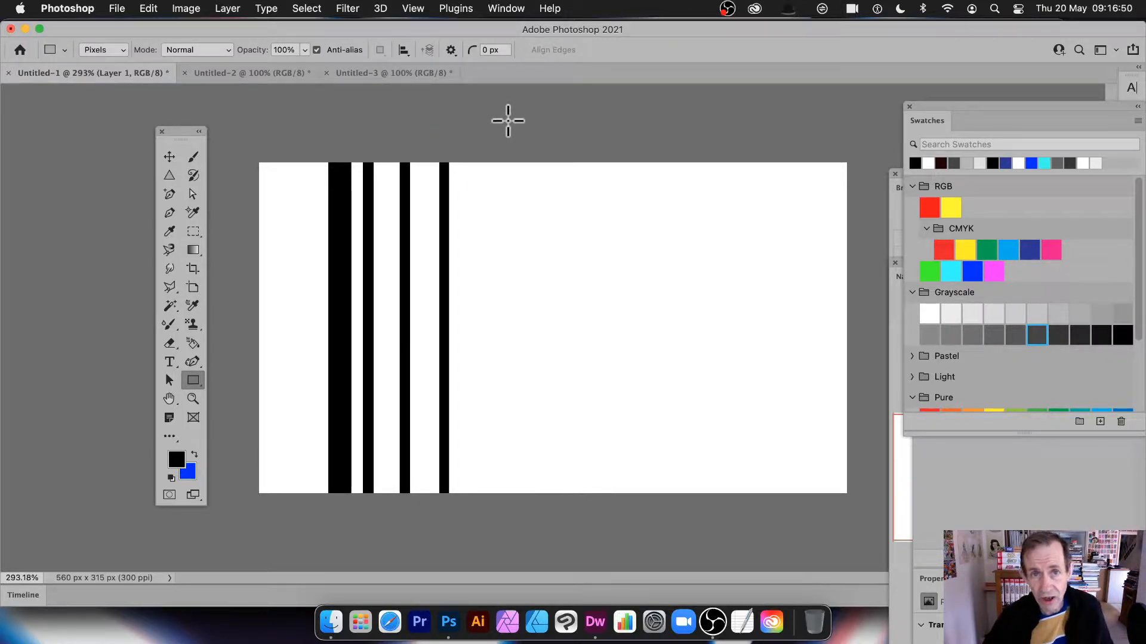
{"action": "left_click_drag", "start_coordinate": [484, 126], "coordinate": [492, 536]}
{"action": "left_click_drag", "start_coordinate": [524, 141], "coordinate": [534, 537]}
{"action": "left_click_drag", "start_coordinate": [571, 161], "coordinate": [575, 528]}
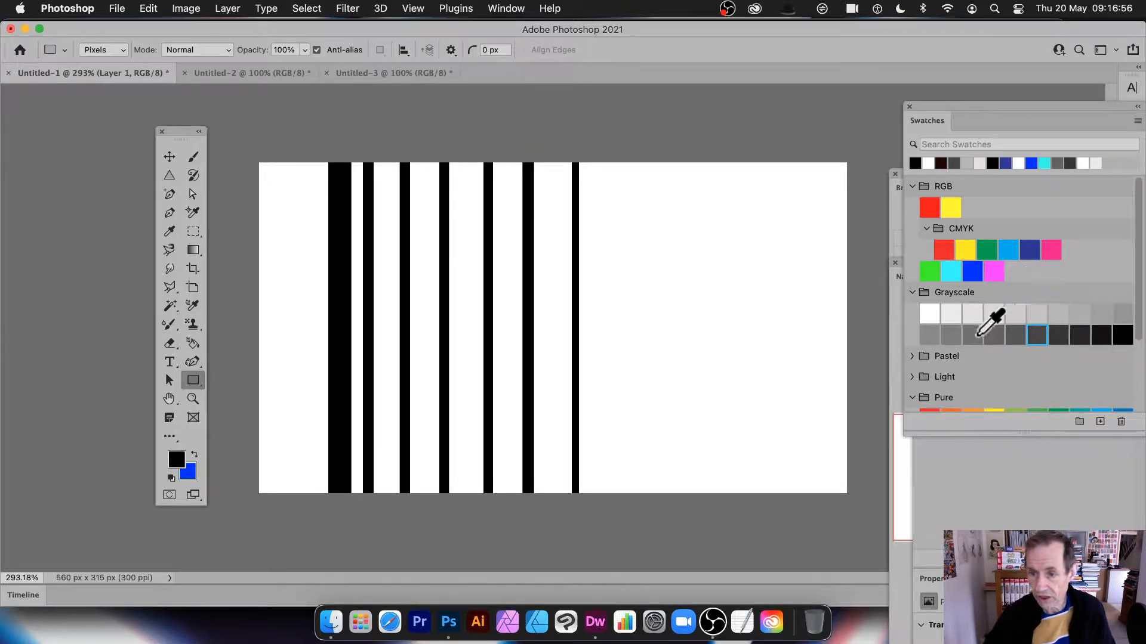
- Draw two full-height mid-grey vertical bars, one on each side of the rightmost black bar
{"action": "left_click", "coordinate": [973, 334]}
{"action": "left_click_drag", "start_coordinate": [587, 141], "coordinate": [620, 540]}
{"action": "left_click_drag", "start_coordinate": [535, 103], "coordinate": [552, 533]}
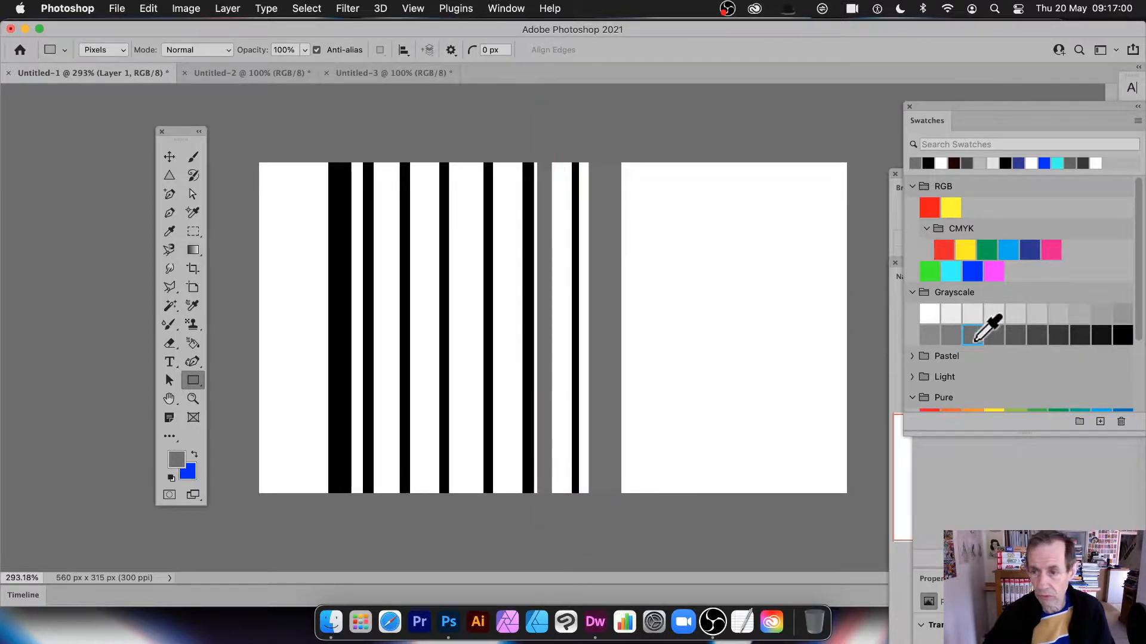
- Draw three thin full-height light-grey bars in the white gaps between the black bars
{"action": "left_click", "coordinate": [1037, 314]}
{"action": "left_click_drag", "start_coordinate": [459, 145], "coordinate": [467, 507]}
{"action": "left_click_drag", "start_coordinate": [419, 137], "coordinate": [424, 522]}
{"action": "left_click_drag", "start_coordinate": [386, 150], "coordinate": [389, 527]}
- Draw two full-height bars in a paler grey swatch, in the white gaps around the right-hand black bars
{"action": "left_click", "coordinate": [994, 314]}
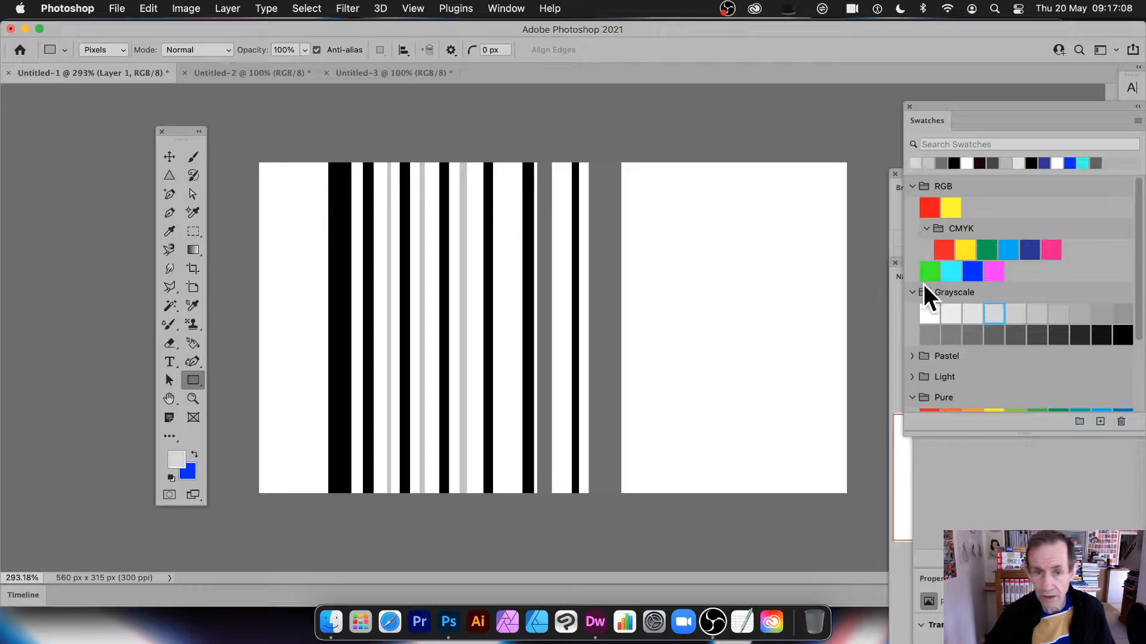
{"action": "left_click_drag", "start_coordinate": [497, 121], "coordinate": [508, 523]}
{"action": "left_click_drag", "start_coordinate": [550, 151], "coordinate": [565, 507]}
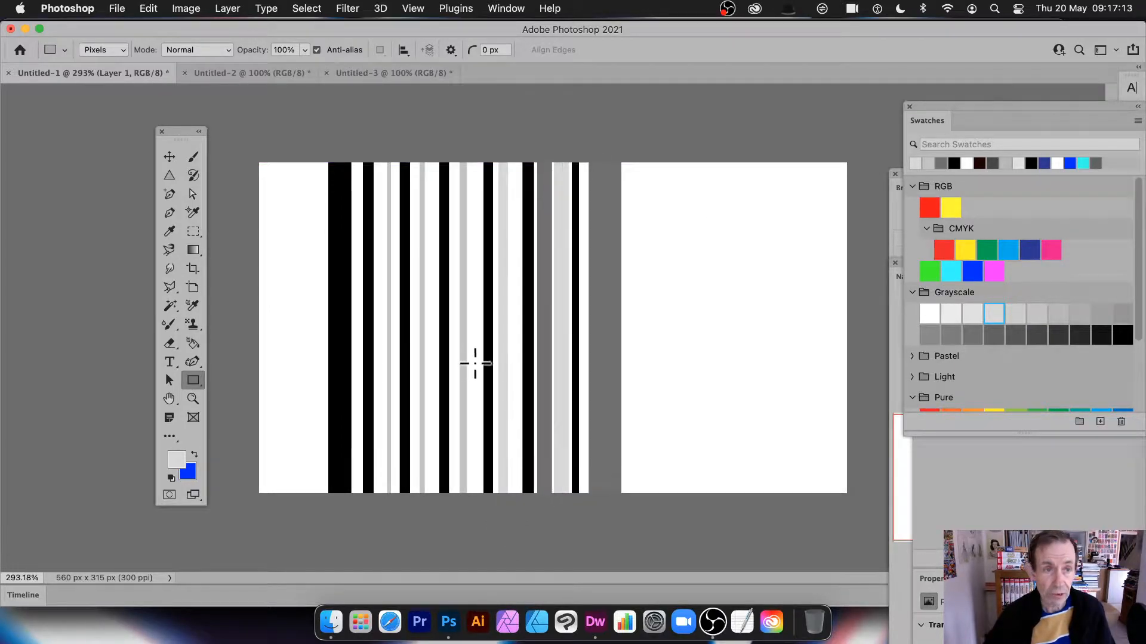
- Draw two full-height white rectangles in Difference mode over the existing stripes to invert the tones beneath them
{"action": "left_click", "coordinate": [210, 48]}
{"action": "left_click", "coordinate": [200, 382]}
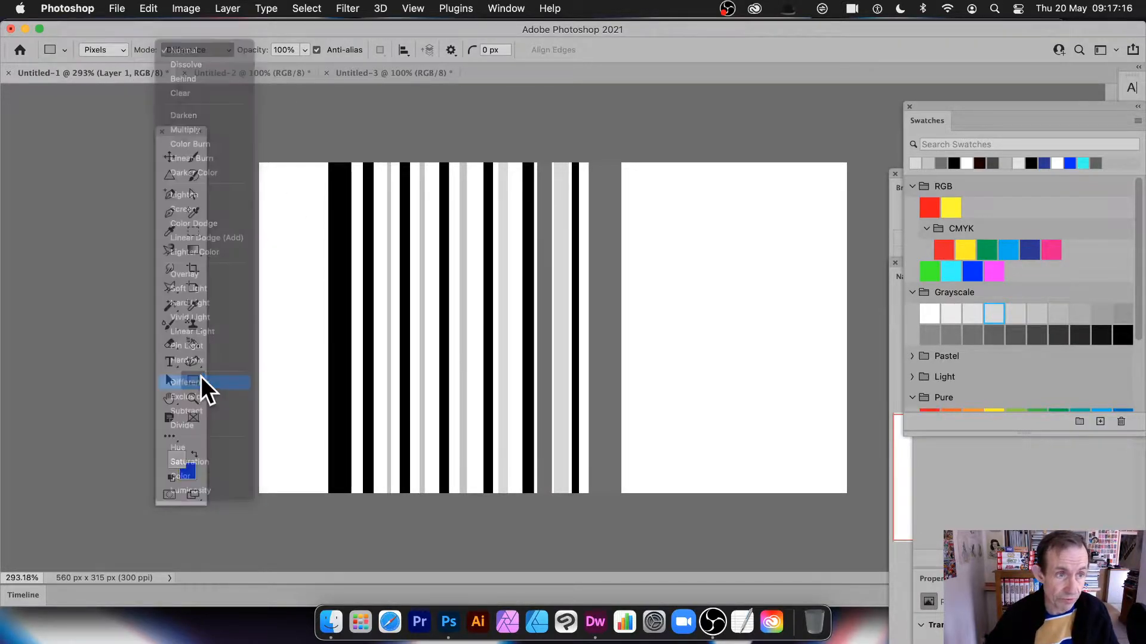
{"action": "left_click", "coordinate": [176, 461]}
{"action": "mouse_move", "coordinate": [494, 243]}
{"action": "left_mouse_down"}
{"action": "mouse_move", "coordinate": [441, 122]}
{"action": "mouse_move", "coordinate": [460, 225]}
{"action": "mouse_move", "coordinate": [476, 514]}
{"action": "mouse_move", "coordinate": [512, 531]}
{"action": "left_mouse_up"}
{"action": "left_click", "coordinate": [792, 163]}
{"action": "left_click_drag", "start_coordinate": [366, 146], "coordinate": [420, 512]}
{"action": "left_click_drag", "start_coordinate": [494, 134], "coordinate": [507, 516]}
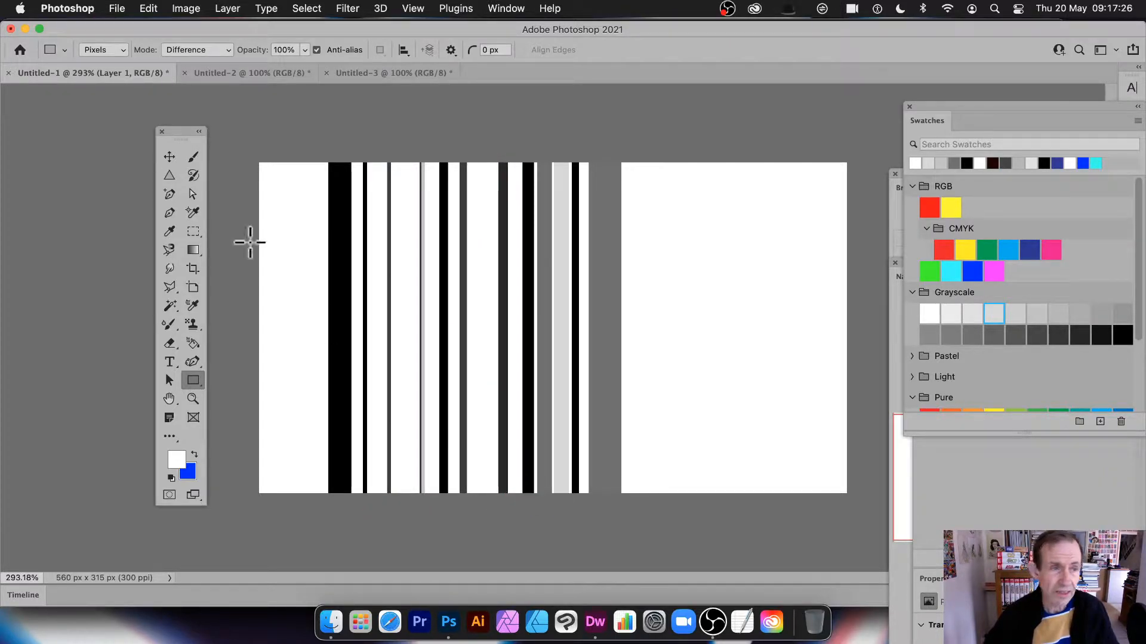
- Draw a white rectangle in Normal mode at 47% opacity over the leftmost black bars
{"action": "left_click", "coordinate": [197, 50]}
{"action": "mouse_move", "coordinate": [224, 12]}
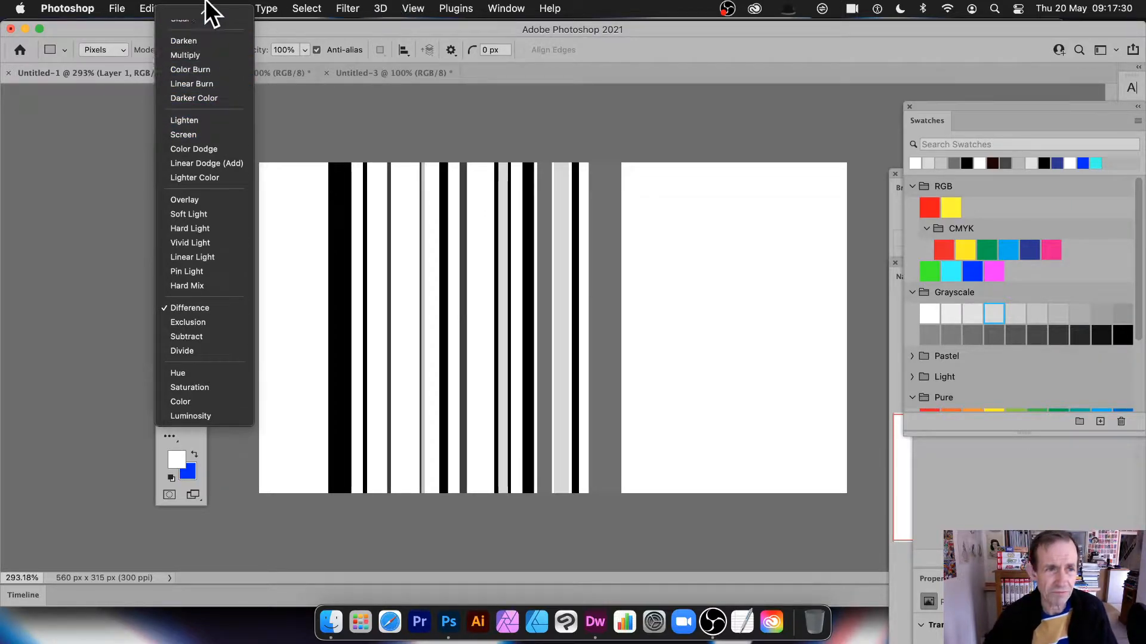
{"action": "left_click", "coordinate": [203, 17]}
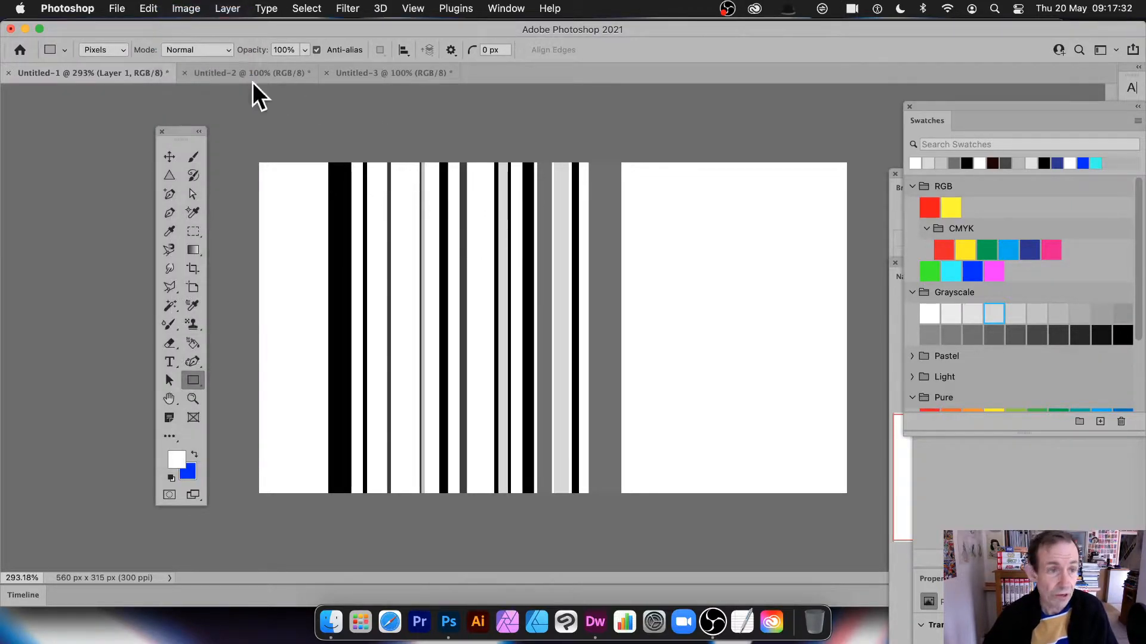
{"action": "left_click", "coordinate": [304, 50]}
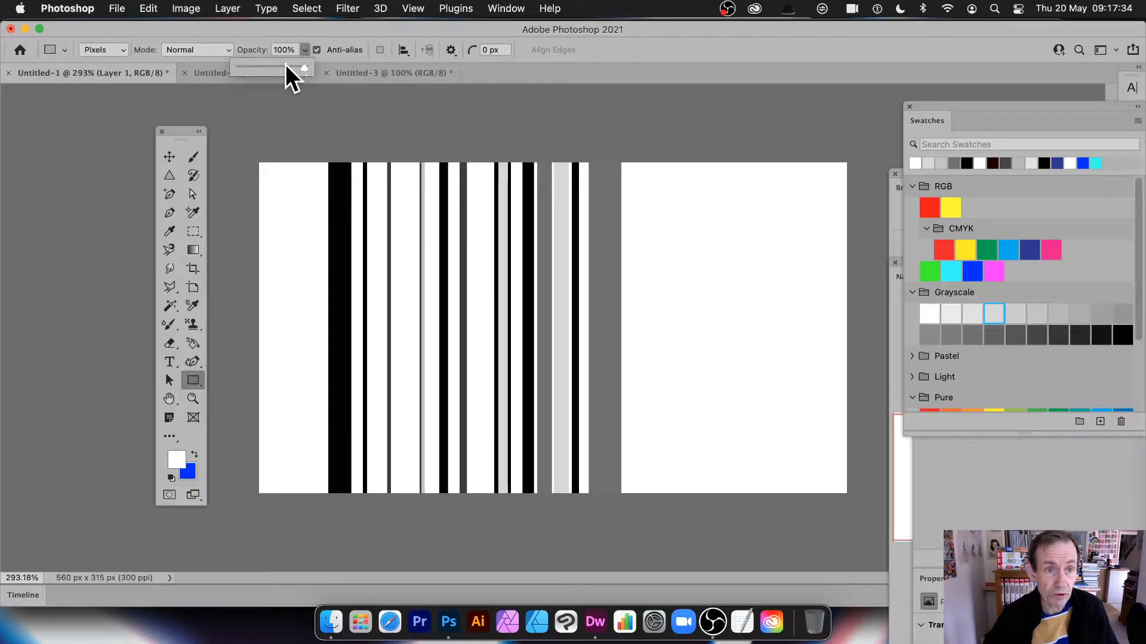
{"action": "left_click_drag", "start_coordinate": [271, 65], "coordinate": [268, 65]}
{"action": "left_click_drag", "start_coordinate": [314, 132], "coordinate": [373, 524]}
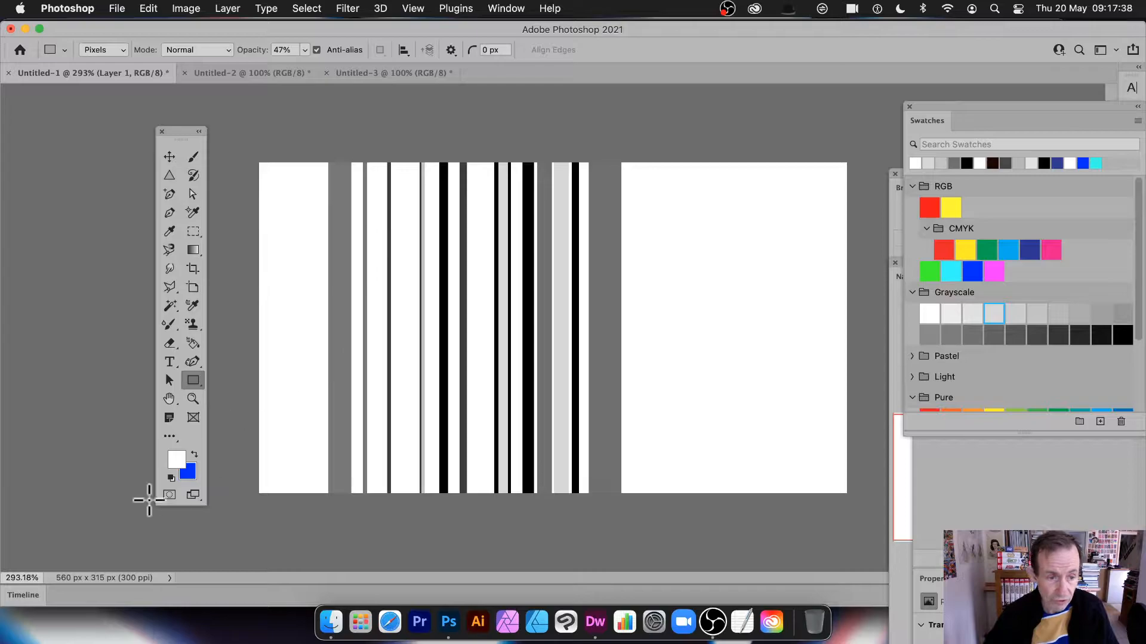
- Set the foreground colour to near-black and draw three full-height 47% opacity bars over the stripes
{"action": "left_click", "coordinate": [173, 466]}
{"action": "left_click_drag", "start_coordinate": [565, 184], "coordinate": [432, 334]}
{"action": "left_click", "coordinate": [796, 160]}
{"action": "left_click_drag", "start_coordinate": [424, 140], "coordinate": [454, 531]}
{"action": "left_click_drag", "start_coordinate": [364, 122], "coordinate": [397, 504]}
{"action": "left_click_drag", "start_coordinate": [529, 145], "coordinate": [541, 528]}
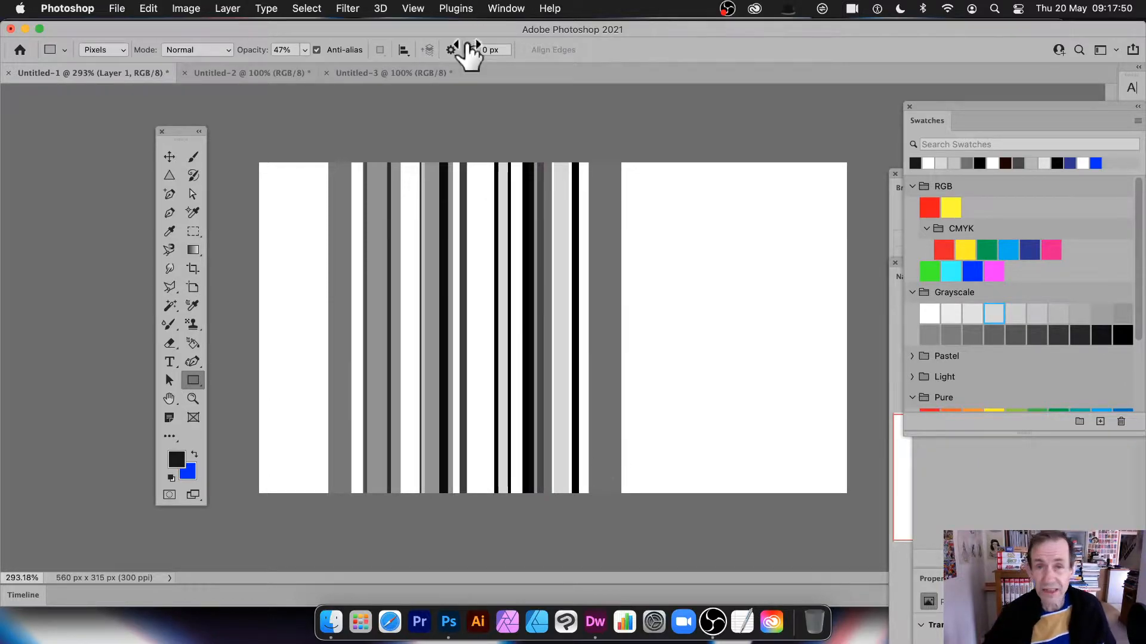
- Convert the stripes layer to a smart object
{"action": "left_click", "coordinate": [173, 157]}
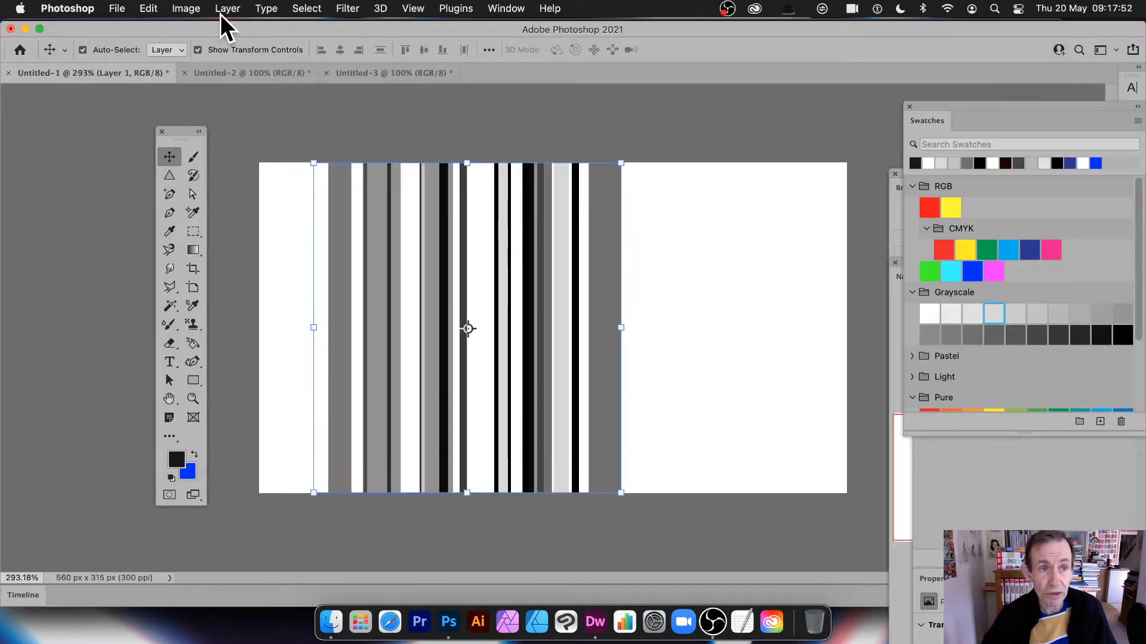
{"action": "left_click", "coordinate": [233, 3]}
{"action": "mouse_move", "coordinate": [261, 287]}
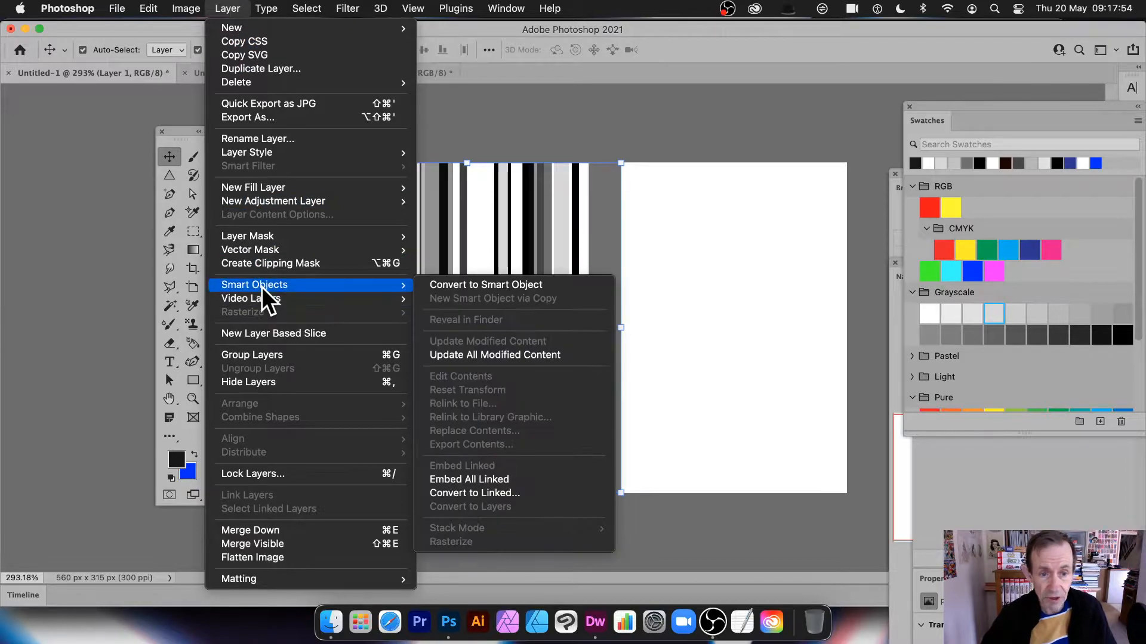
{"action": "left_click", "coordinate": [491, 284]}
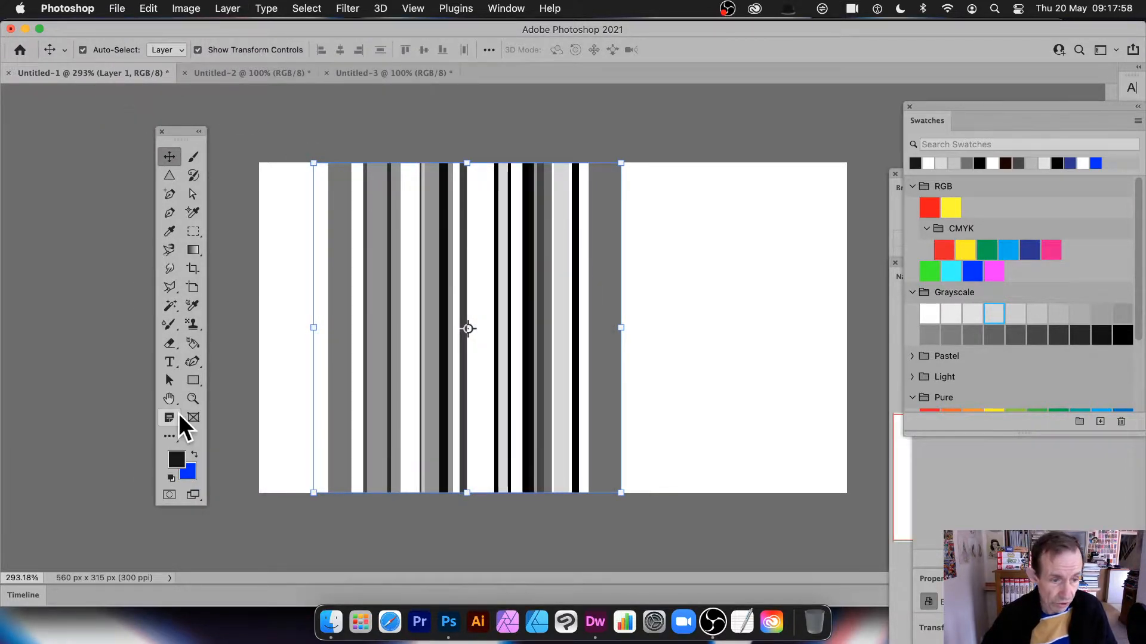
{"action": "left_click", "coordinate": [193, 380]}
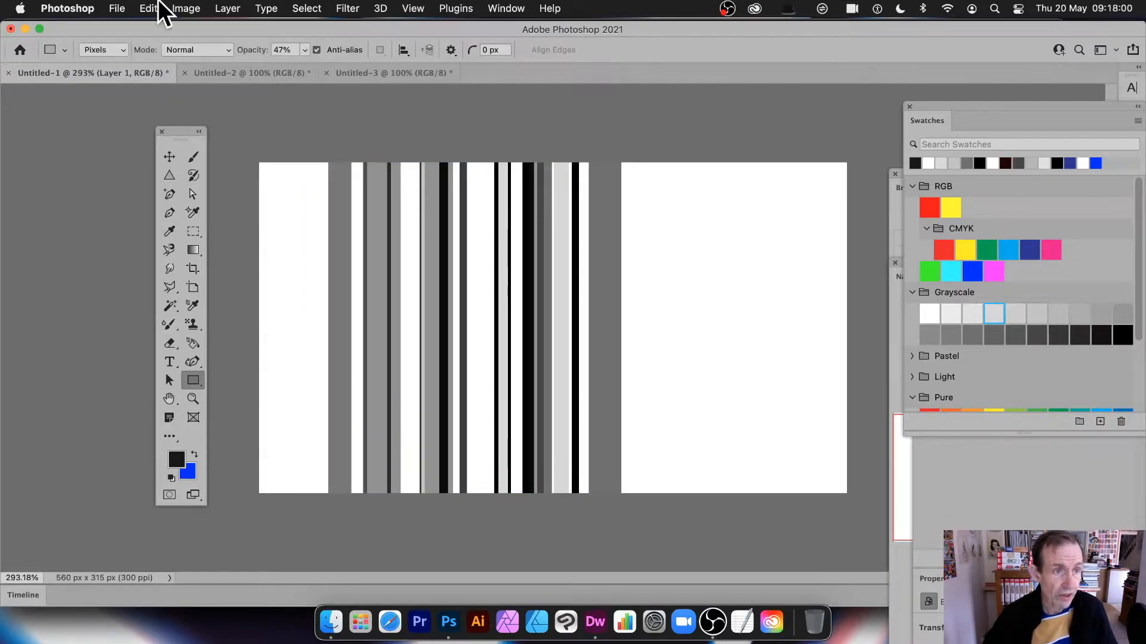
{"action": "left_click", "coordinate": [112, 55]}
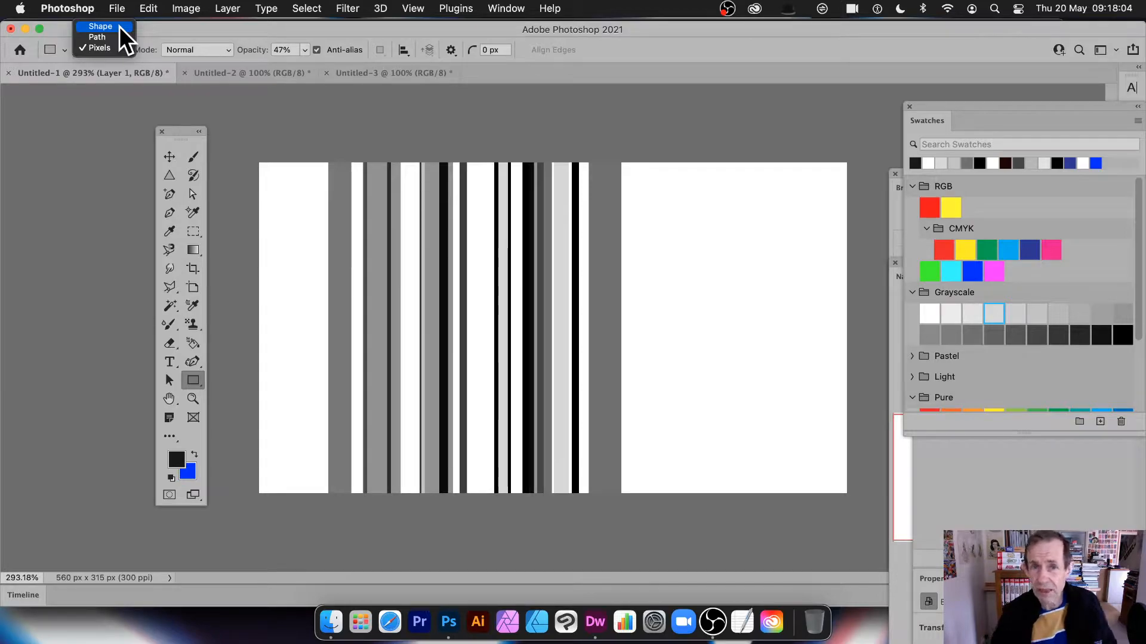
{"action": "left_click", "coordinate": [166, 155]}
- Move the stripes toward the canvas's left edge and place three narrower duplicates of the layer over the middle of the canvas
{"action": "left_click", "coordinate": [170, 155]}
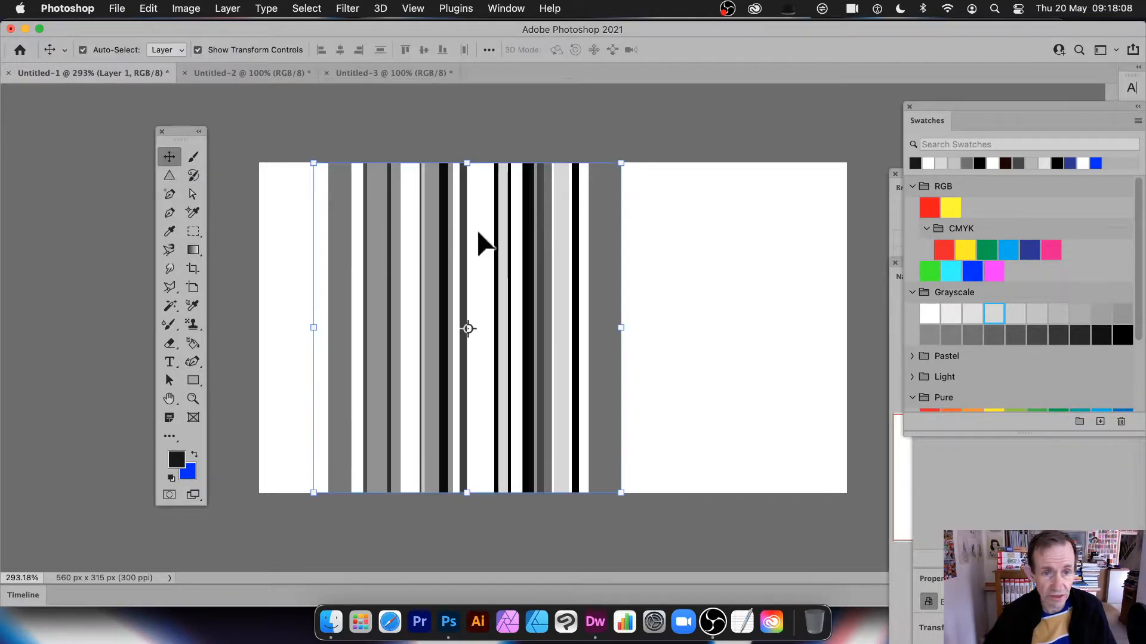
{"action": "left_click_drag", "start_coordinate": [432, 238], "coordinate": [384, 238]}
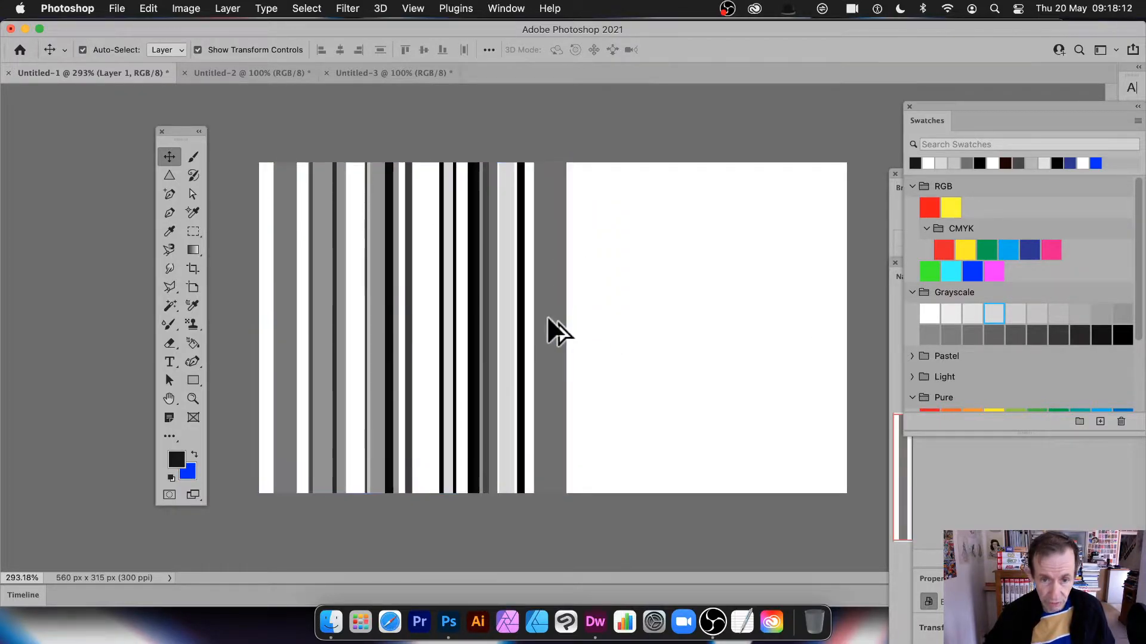
{"action": "left_click_drag", "start_coordinate": [546, 317], "coordinate": [685, 338]}
{"action": "key", "text": "Return"}
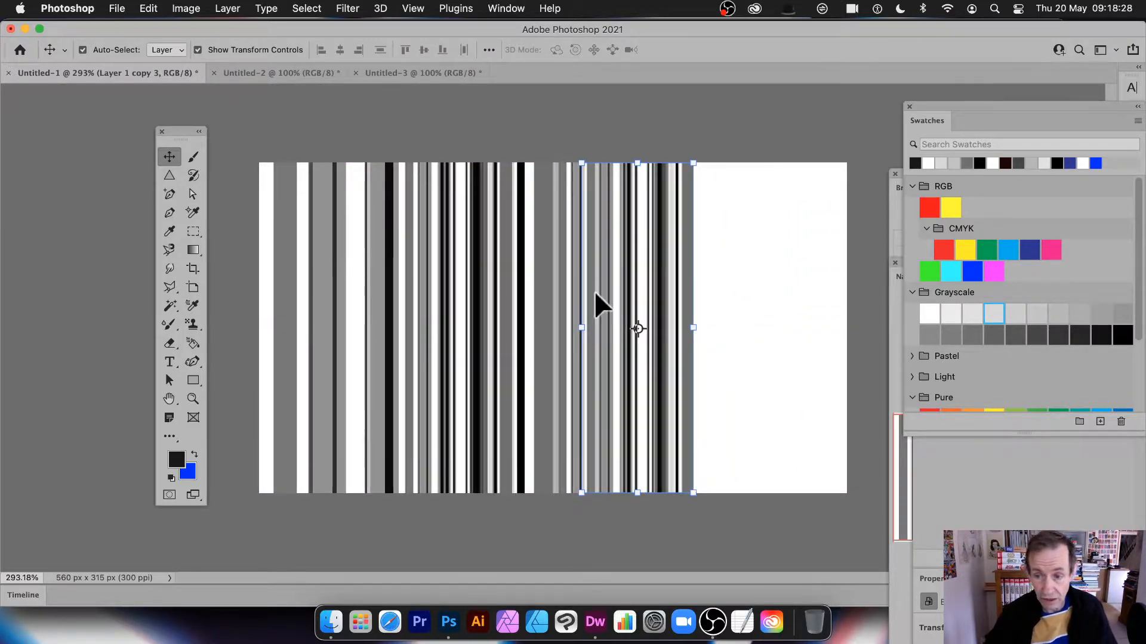
- Show the layer list and set the topmost stripes copy's blend mode to Difference
{"action": "left_click", "coordinate": [962, 498]}
{"action": "left_click", "coordinate": [956, 258]}
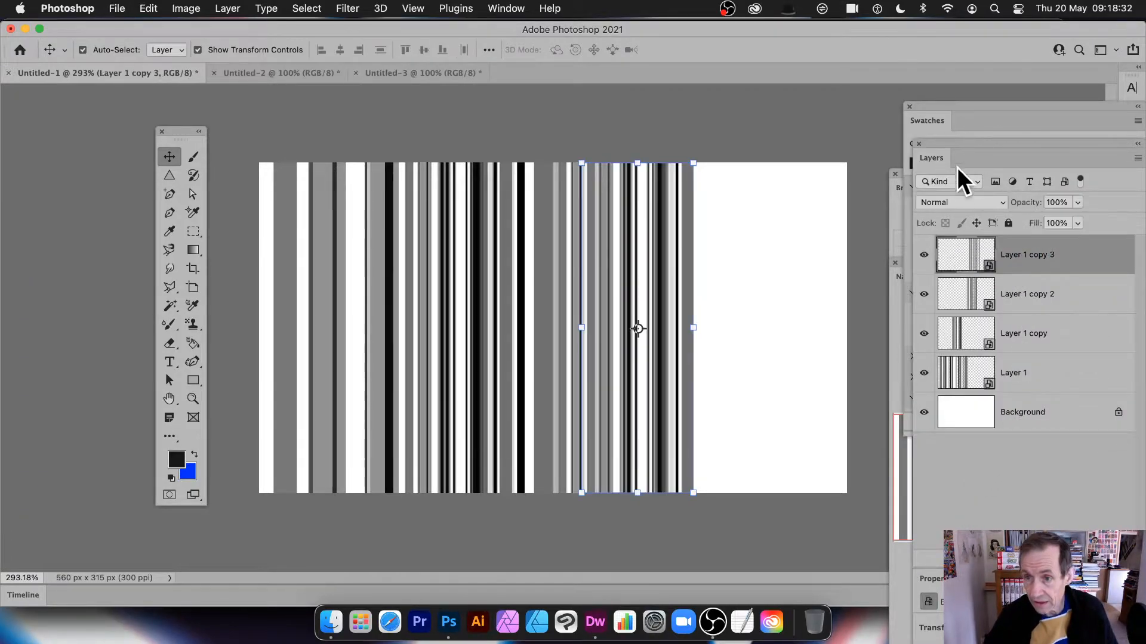
{"action": "left_click", "coordinate": [958, 202]}
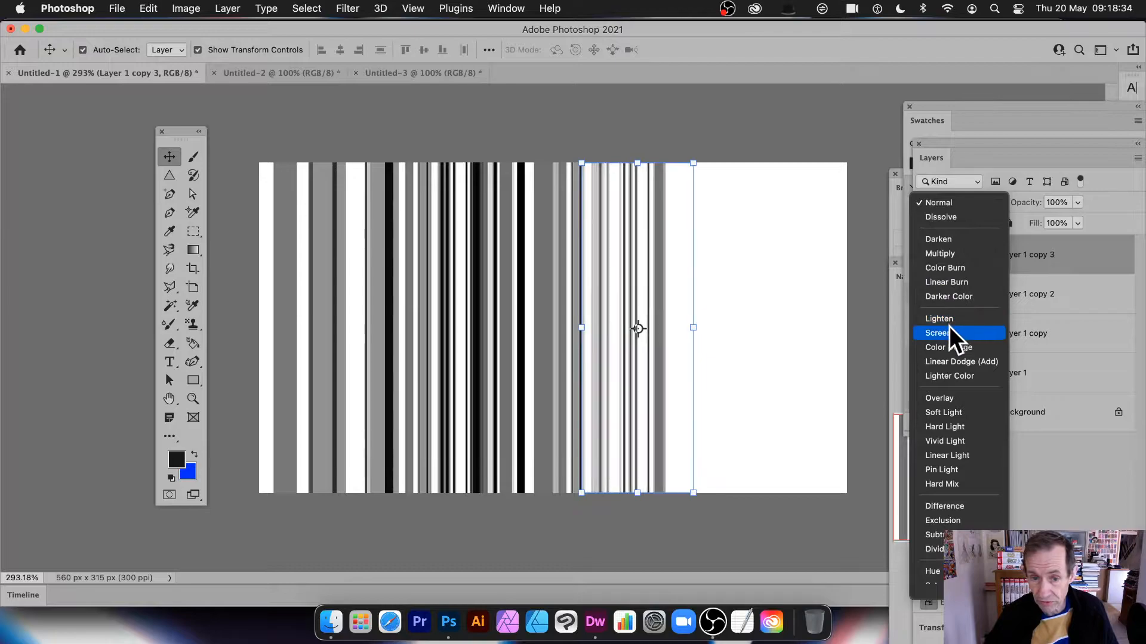
{"action": "left_click", "coordinate": [945, 506]}
- Place three more copies of the Difference stripes across the canvas and flatten the image
{"action": "left_click_drag", "start_coordinate": [656, 231], "coordinate": [411, 217]}
{"action": "left_click", "coordinate": [450, 111]}
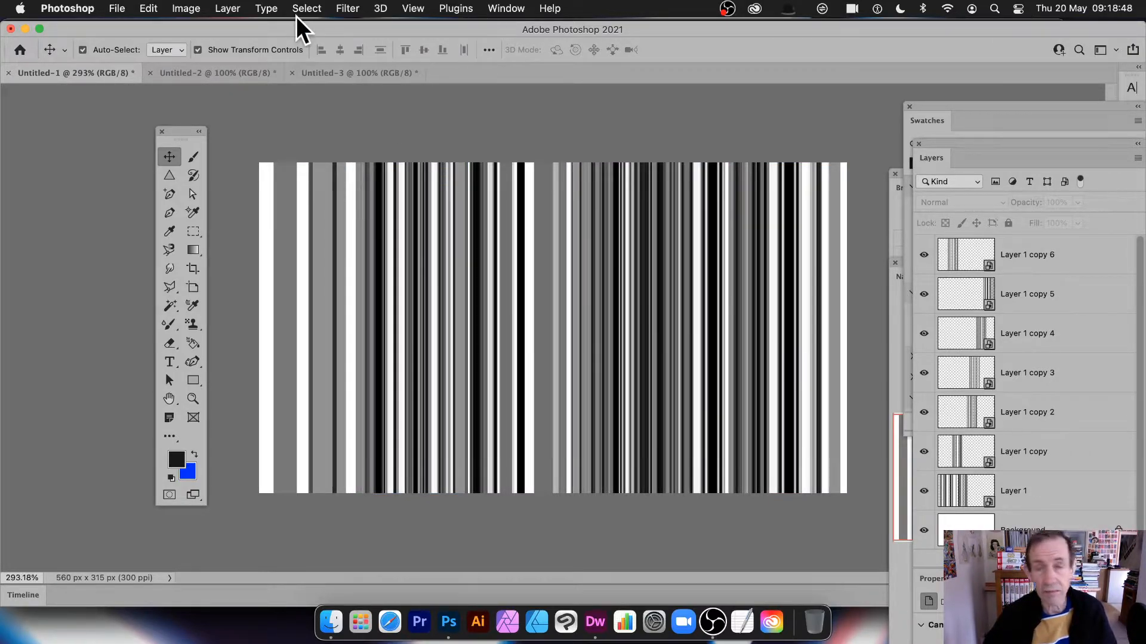
{"action": "left_click", "coordinate": [227, 8]}
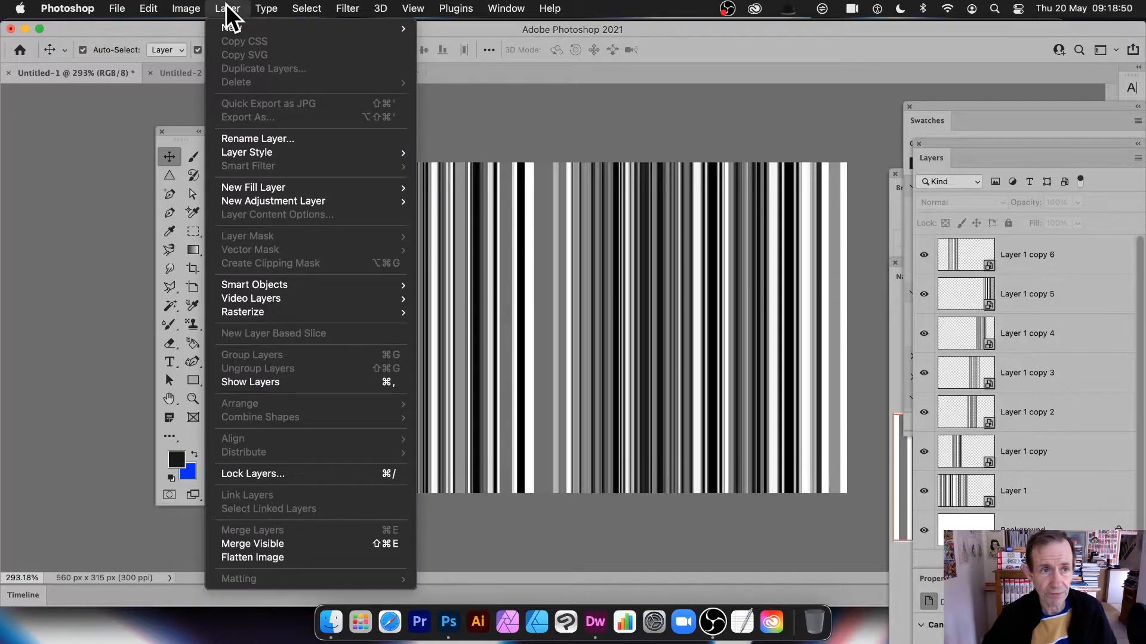
{"action": "left_click", "coordinate": [271, 556]}
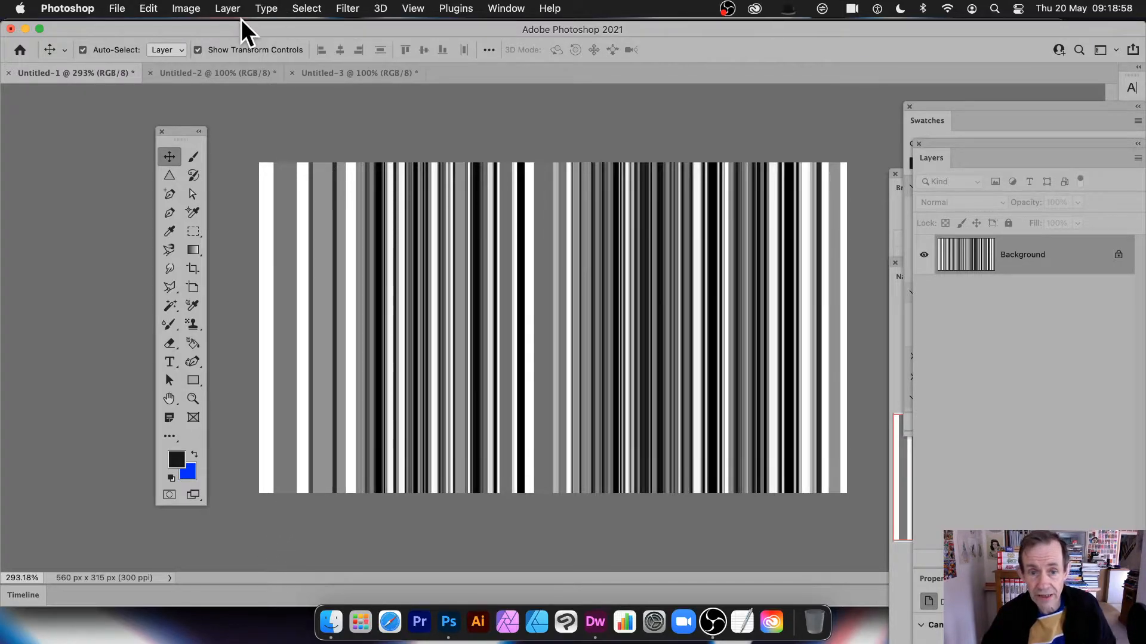
- Define the flattened stripe image as a brush preset, keeping the suggested name
{"action": "left_click", "coordinate": [143, 9]}
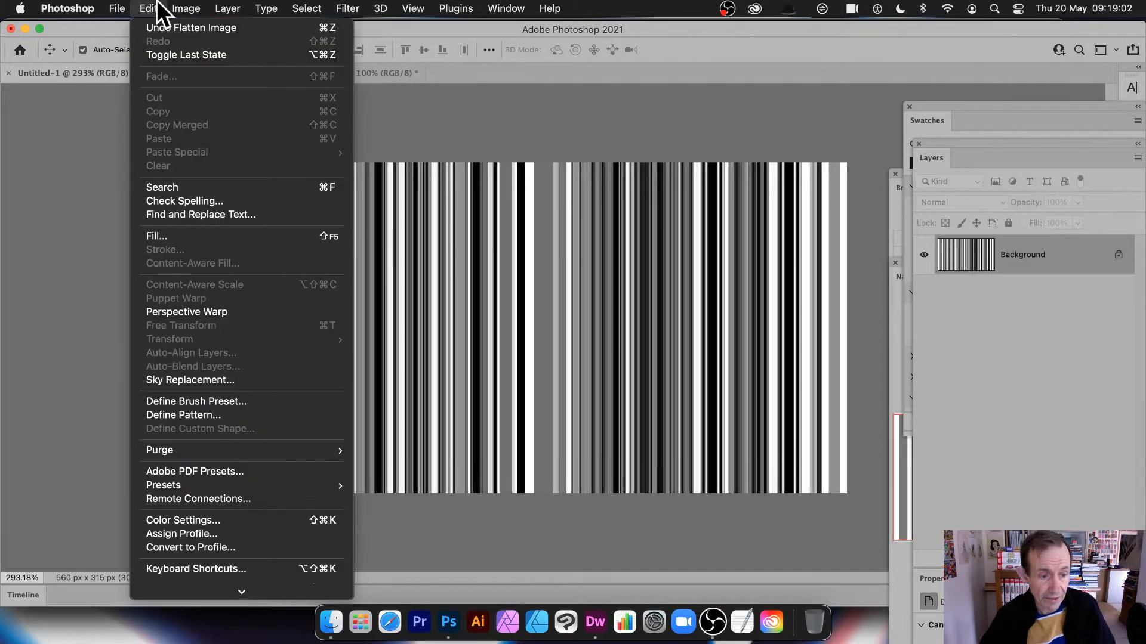
{"action": "left_click", "coordinate": [187, 402]}
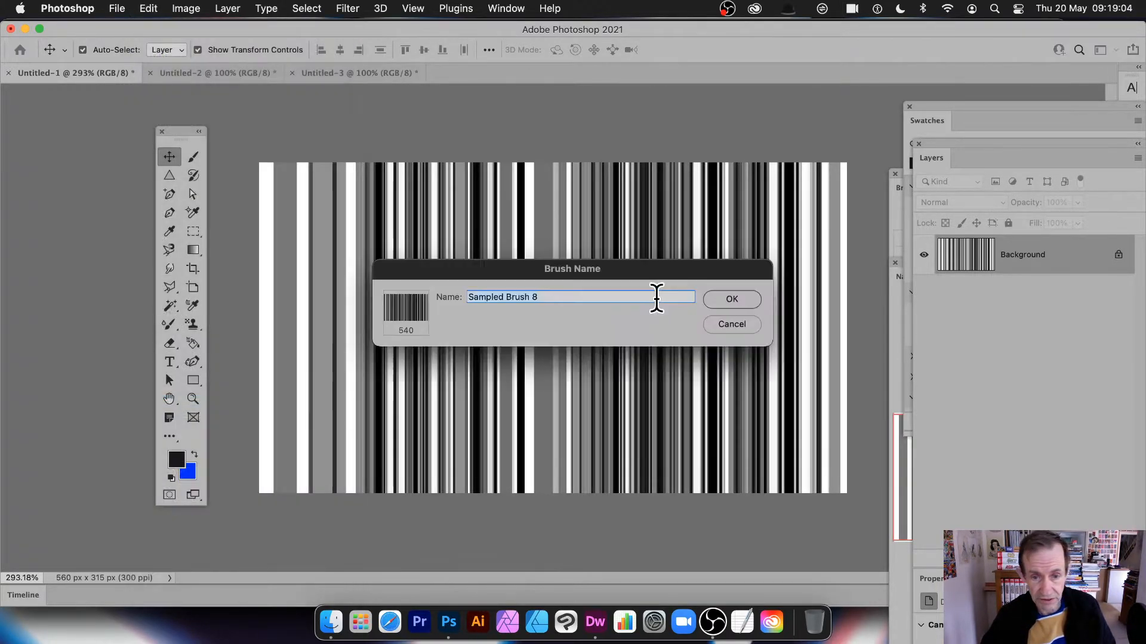
{"action": "left_click", "coordinate": [732, 299]}
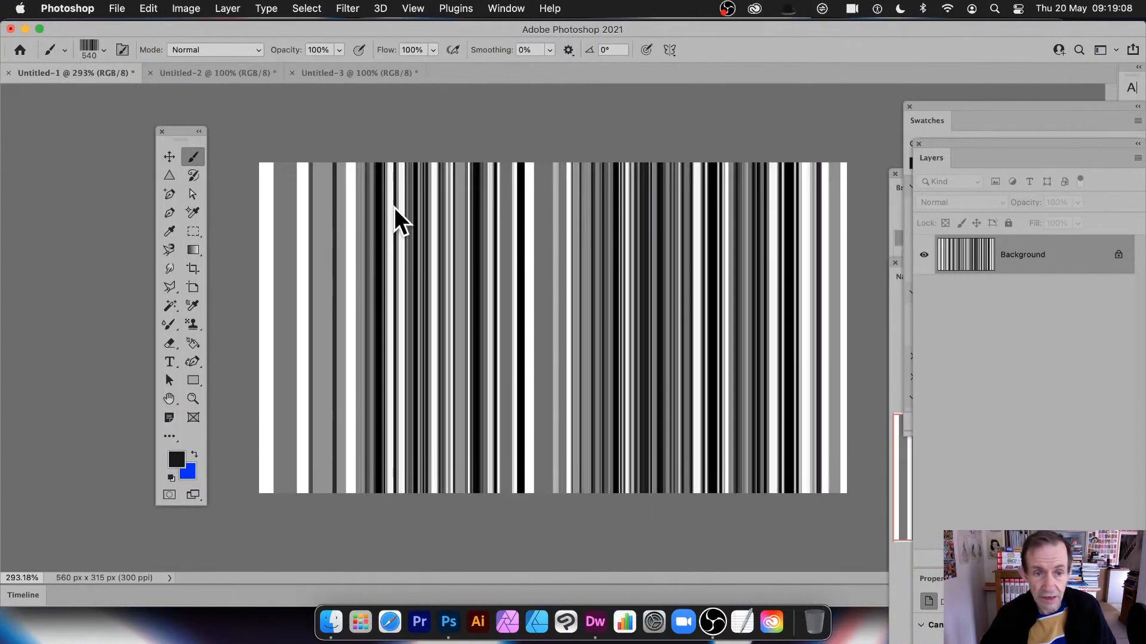
- Try out the new 540 px stripe brush on the canvas, check the brush presets, and undo the test strokes
{"action": "left_click", "coordinate": [537, 138]}
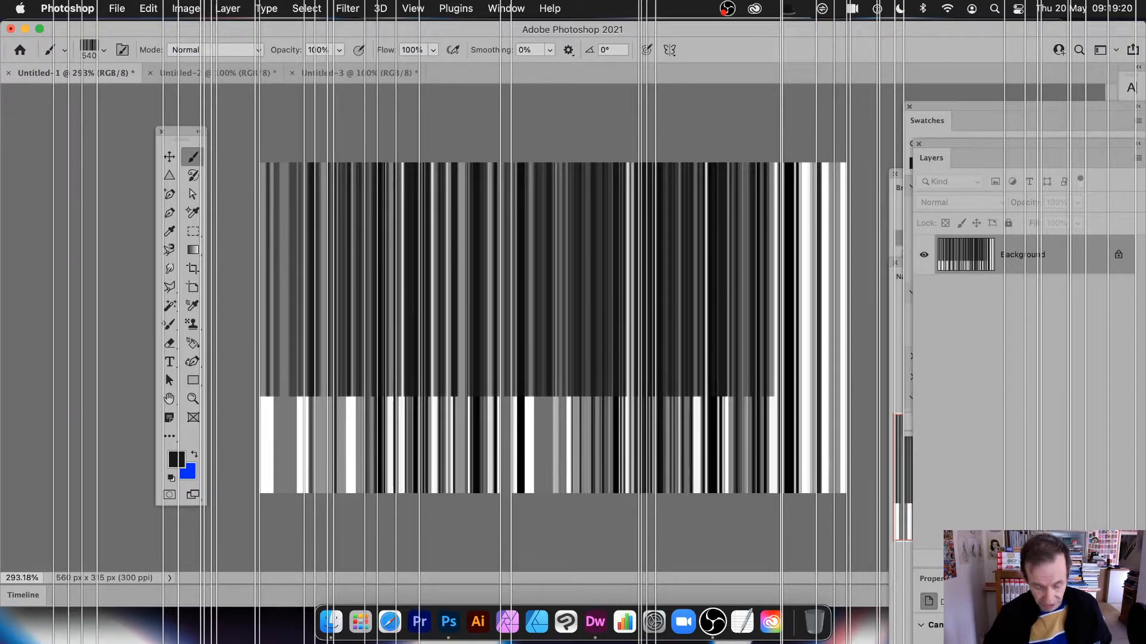
{"action": "key", "text": "ctrl+z"}
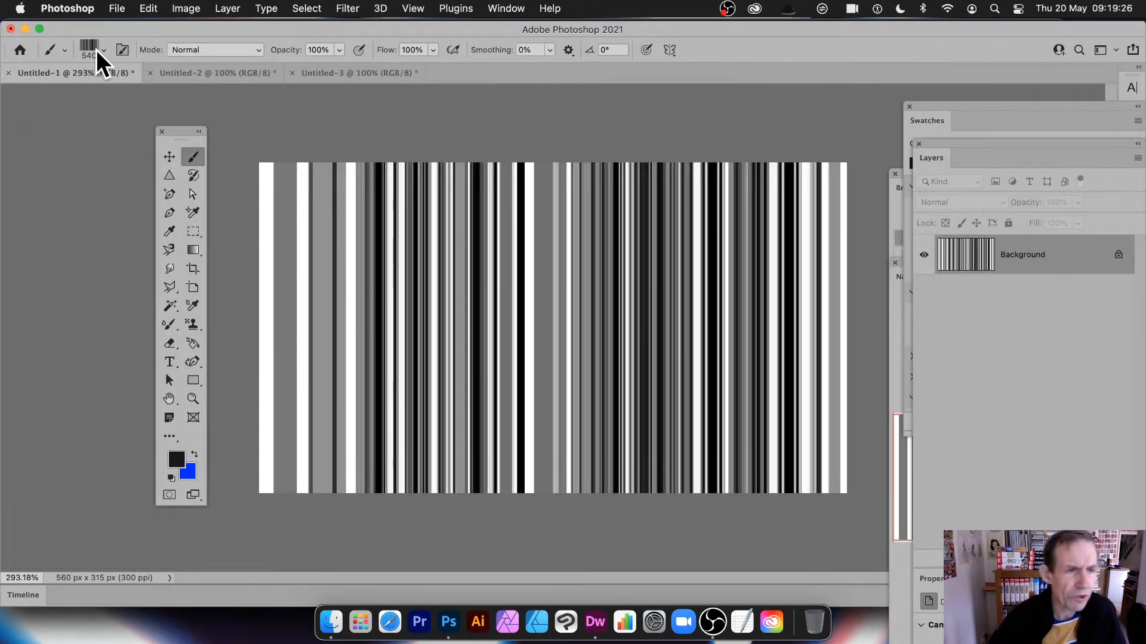
{"action": "left_click", "coordinate": [103, 49]}
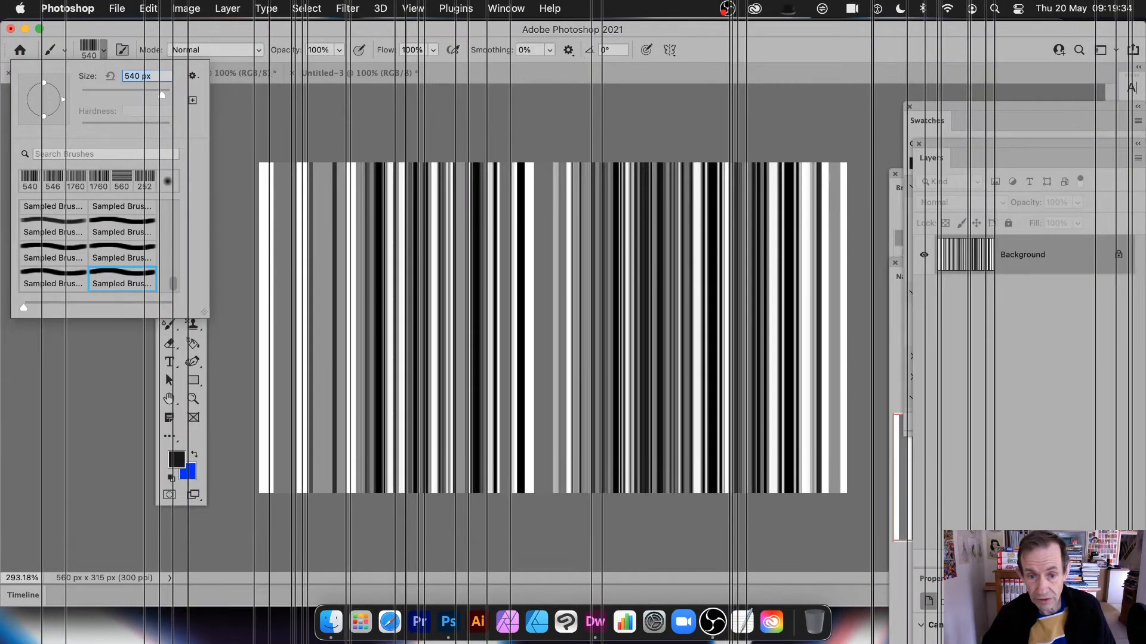
{"action": "key", "text": "Escape"}
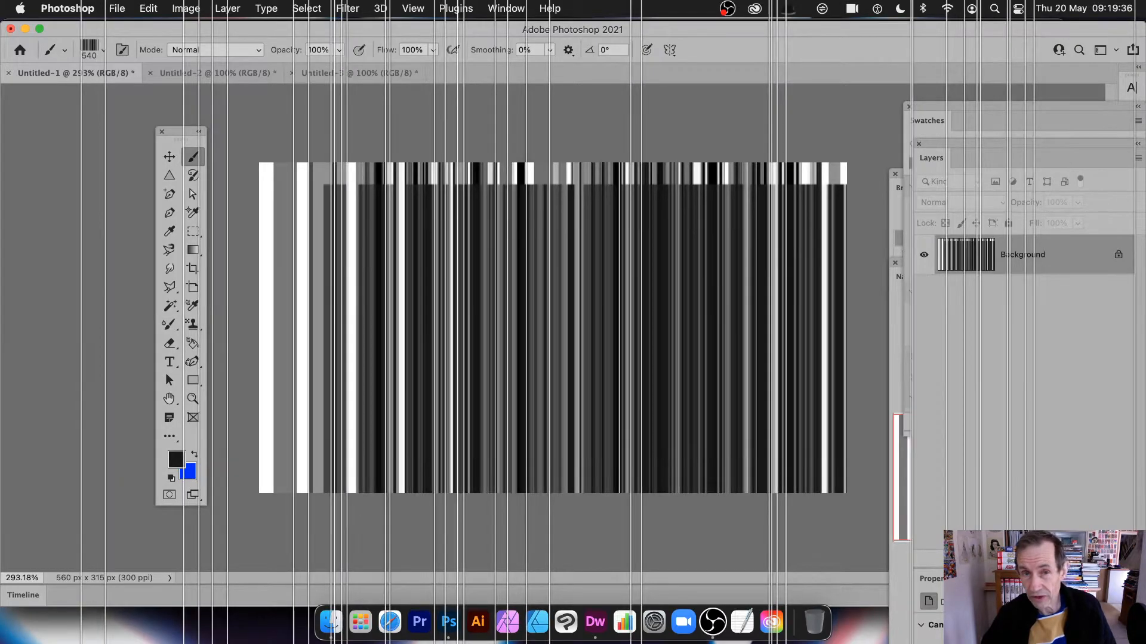
{"action": "key", "text": "super+z"}
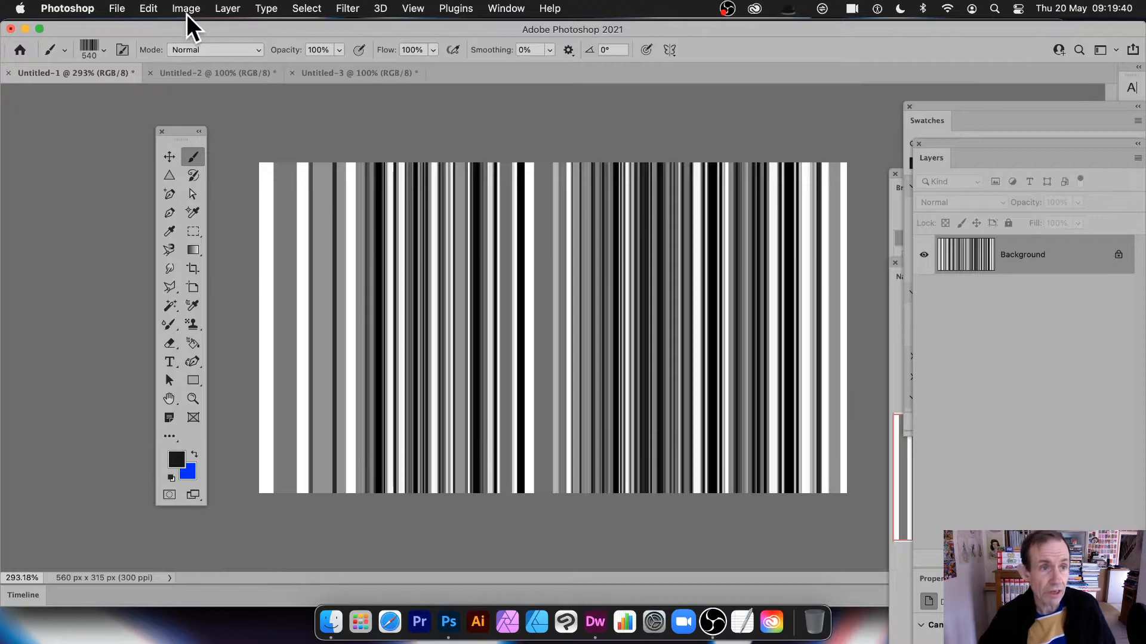
- Define the black, white and grey stripe image as a pattern, keeping the suggested name
{"action": "left_click", "coordinate": [156, 5]}
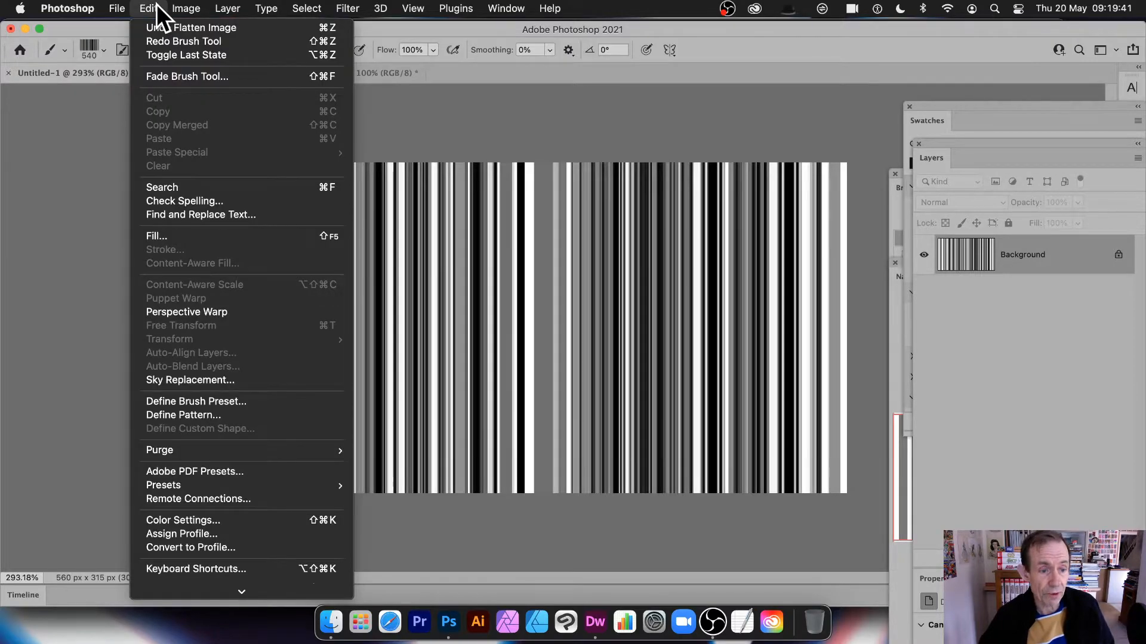
{"action": "left_click", "coordinate": [177, 418]}
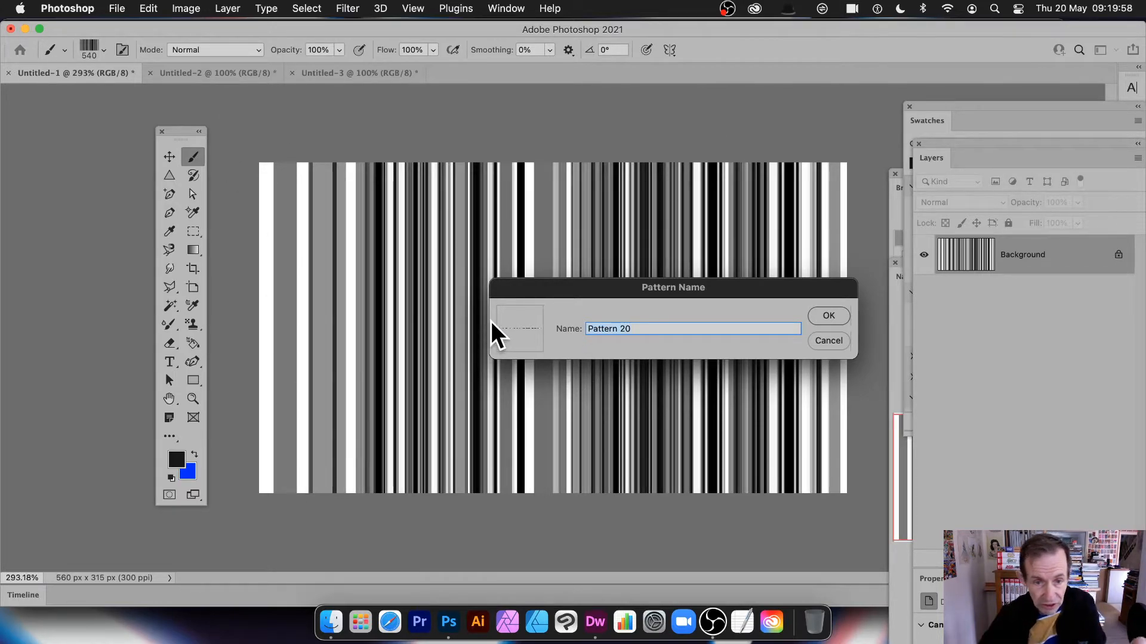
{"action": "left_click", "coordinate": [838, 316]}
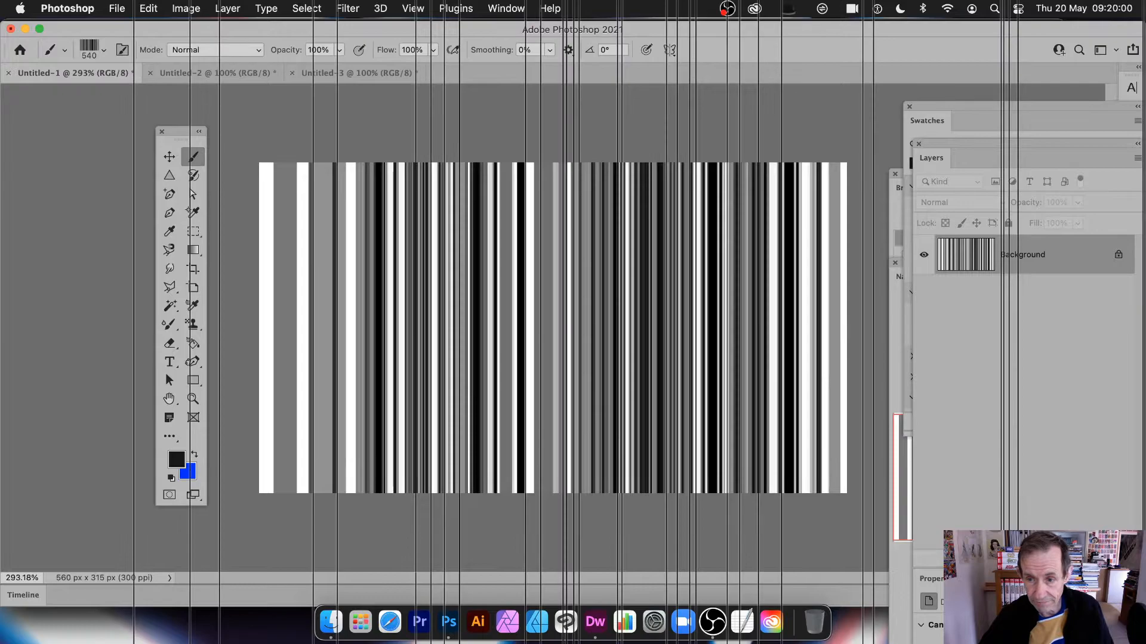
- Fill the background layer with White in Normal mode at 100% opacity
{"action": "left_click", "coordinate": [222, 7]}
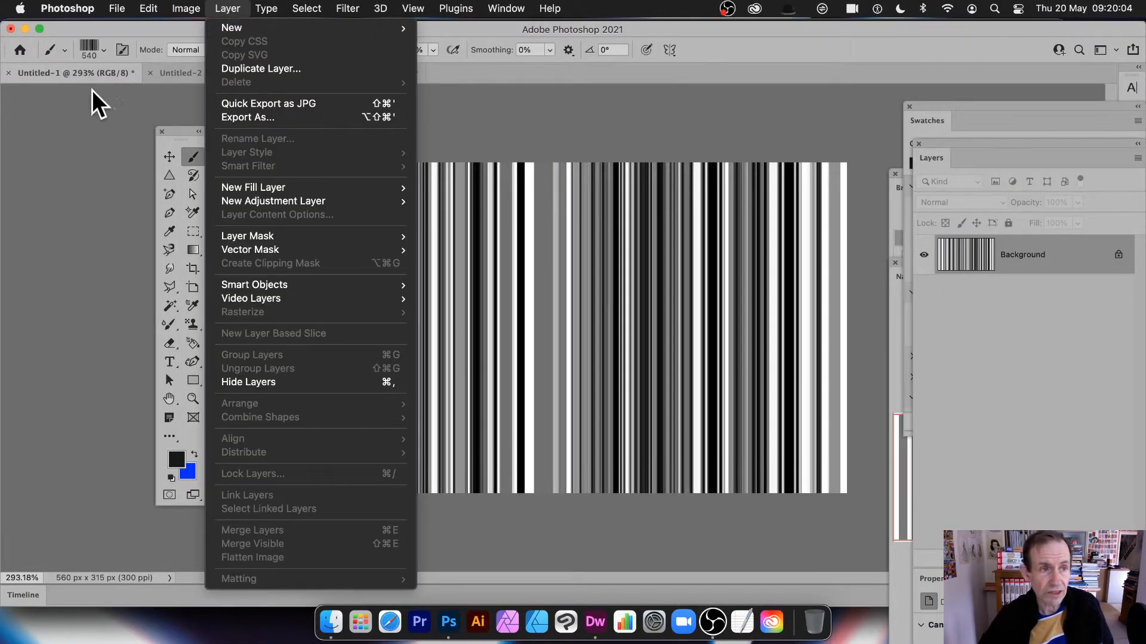
{"action": "mouse_move", "coordinate": [142, 7]}
{"action": "left_click", "coordinate": [164, 233]}
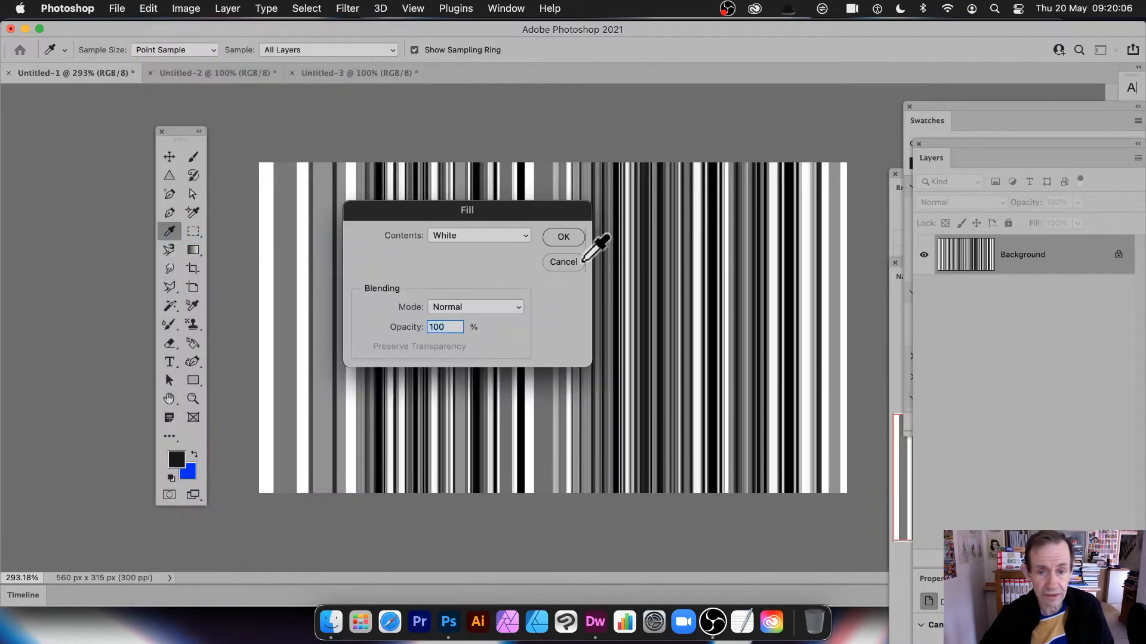
{"action": "left_click", "coordinate": [564, 237]}
{"action": "key", "text": "b"}
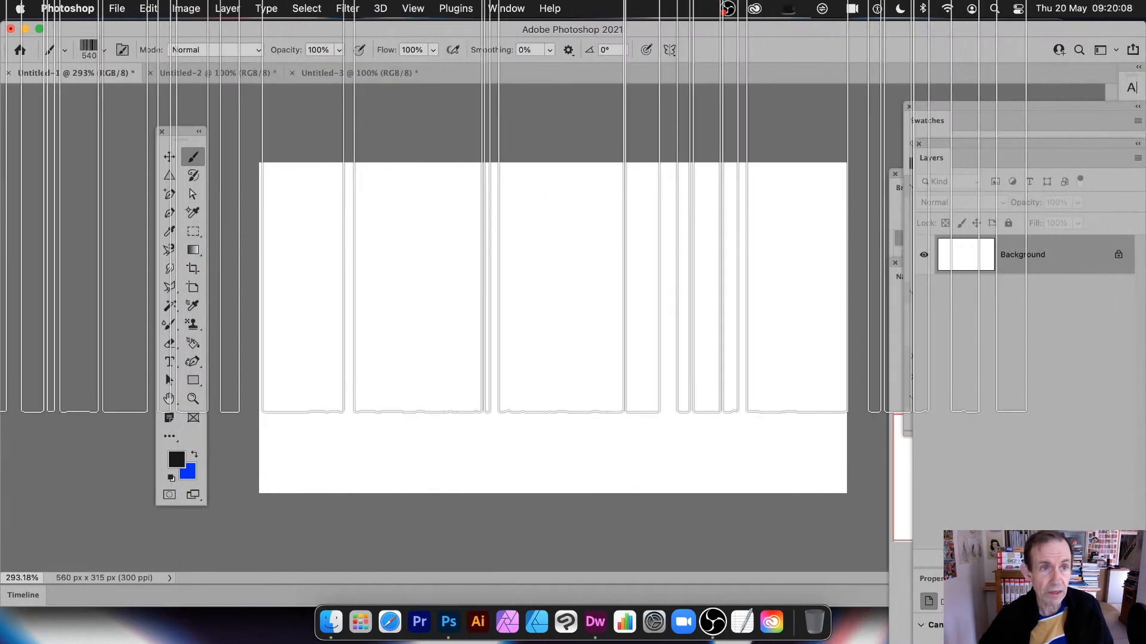
- Create a pattern fill layer above the white background using the newly defined stripe pattern
{"action": "left_click", "coordinate": [228, 8]}
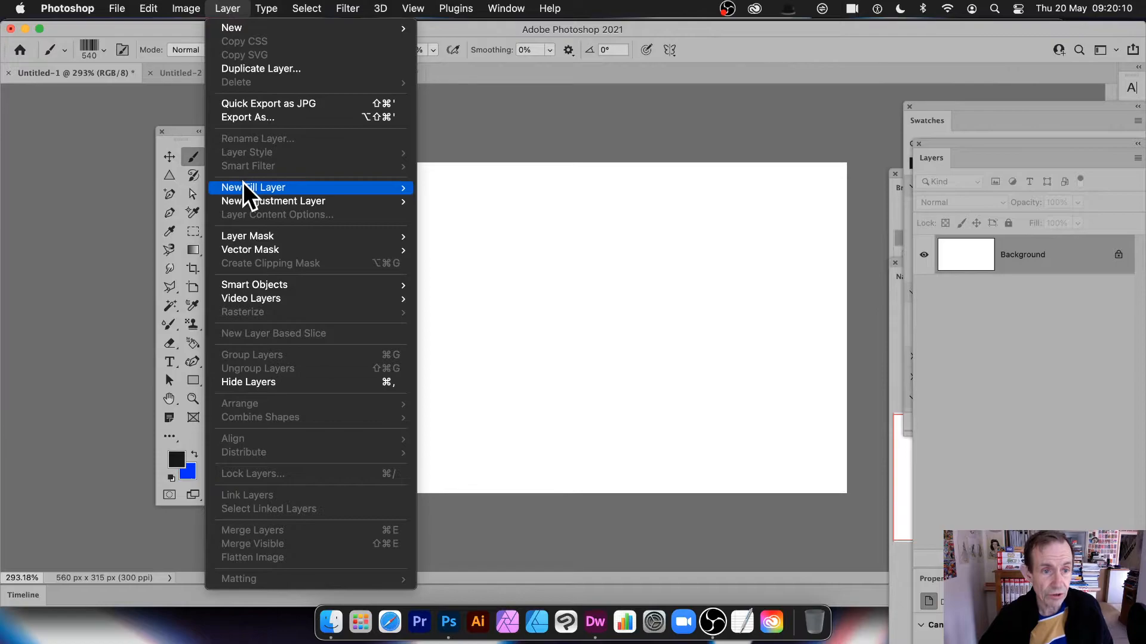
{"action": "mouse_move", "coordinate": [243, 187]}
{"action": "left_click", "coordinate": [449, 214]}
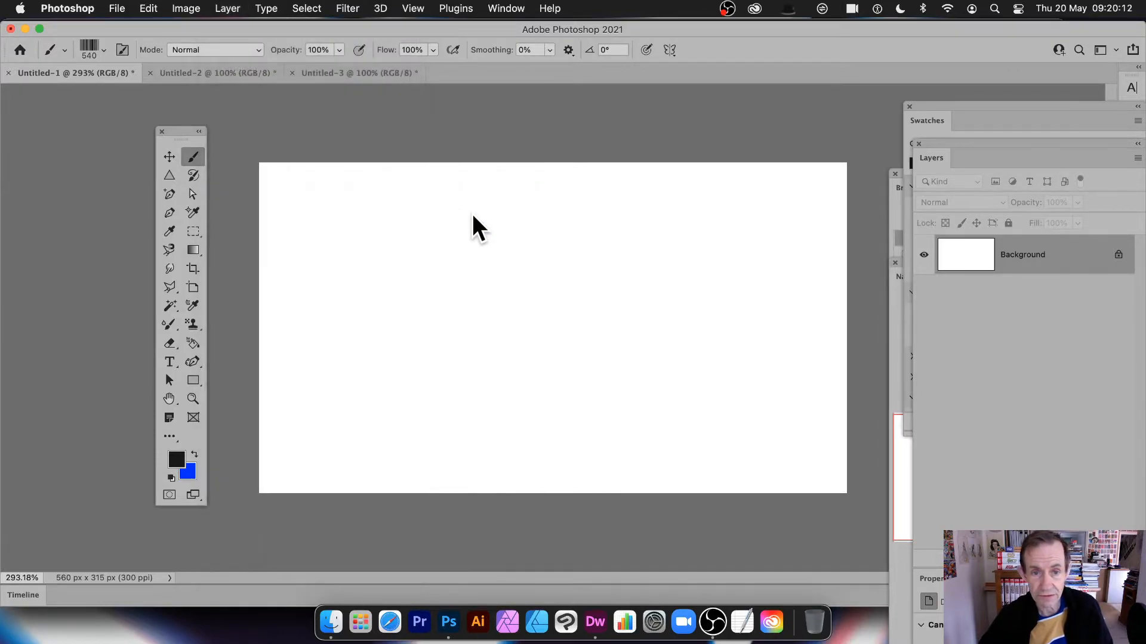
{"action": "left_click", "coordinate": [625, 291]}
{"action": "left_click", "coordinate": [805, 239]}
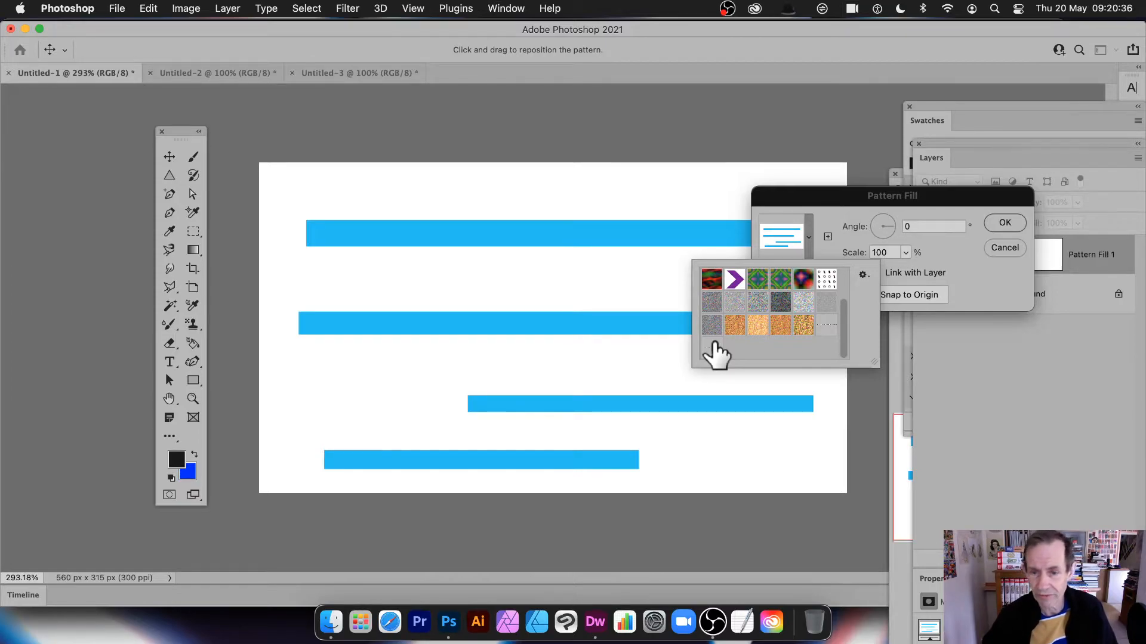
{"action": "left_click", "coordinate": [712, 346]}
{"action": "left_click", "coordinate": [896, 200]}
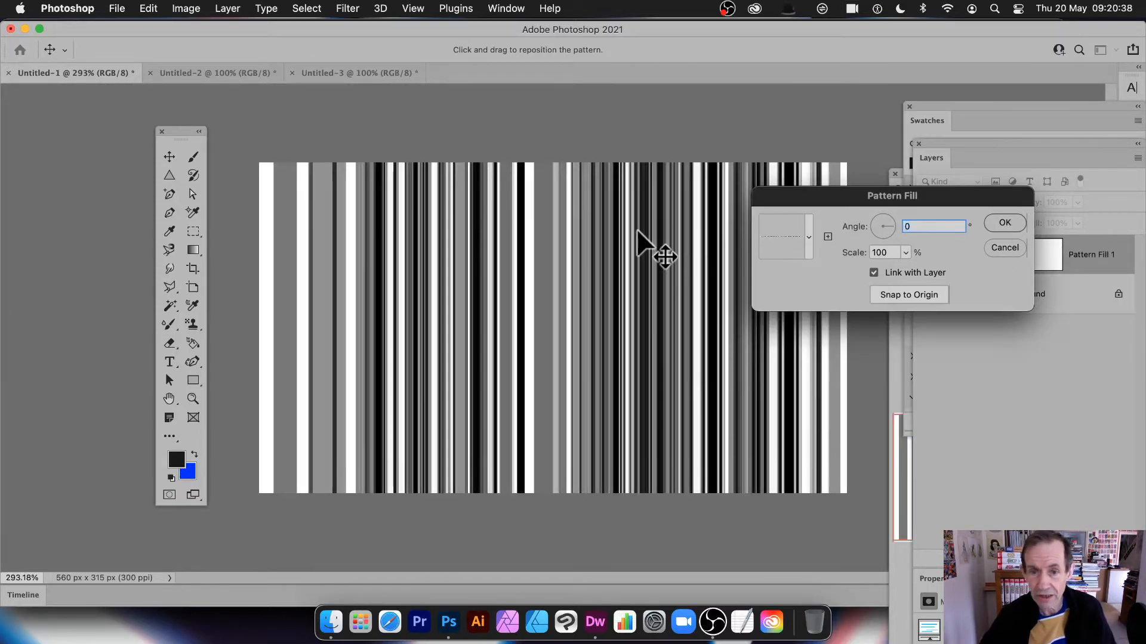
- Set the pattern fill's scale to 25%, reposition the stripes on the canvas and apply the fill
{"action": "left_click_drag", "start_coordinate": [632, 210], "coordinate": [537, 145]}
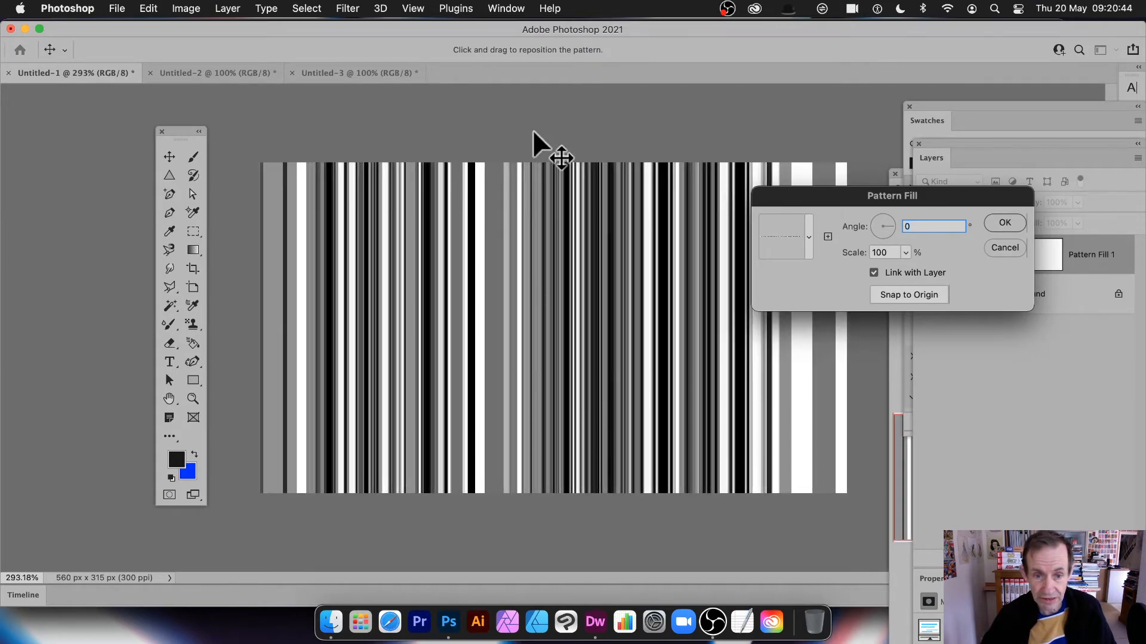
{"action": "left_click_drag", "start_coordinate": [565, 226], "coordinate": [639, 77]}
{"action": "left_click", "coordinate": [897, 252]}
{"action": "type", "text": "25"}
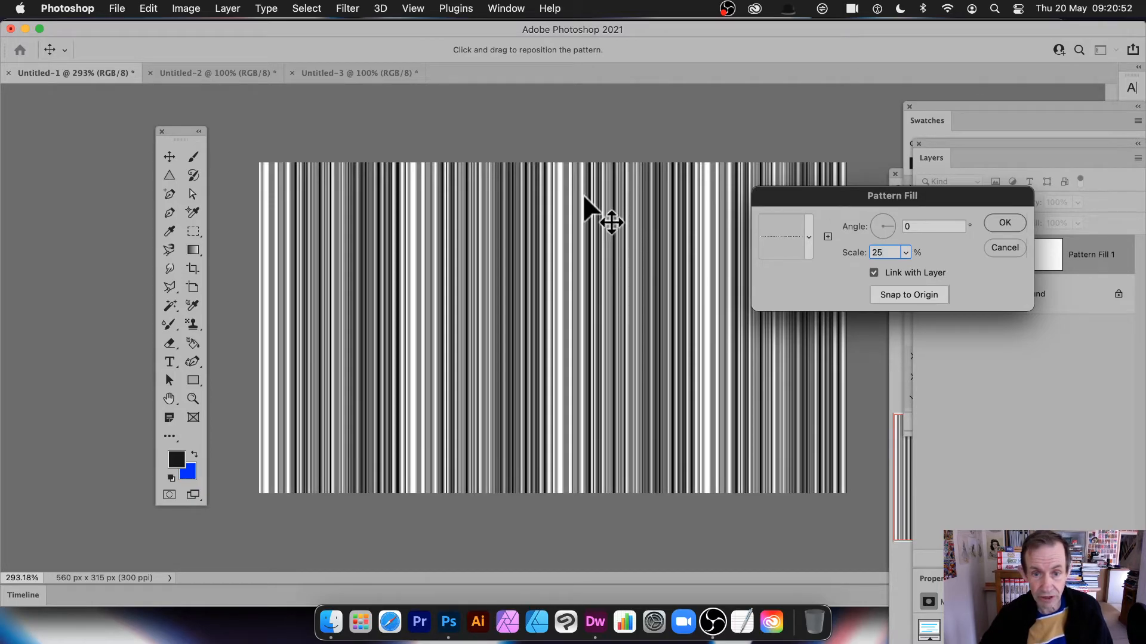
{"action": "left_click_drag", "start_coordinate": [644, 209], "coordinate": [747, 331]}
{"action": "left_click", "coordinate": [1007, 221]}
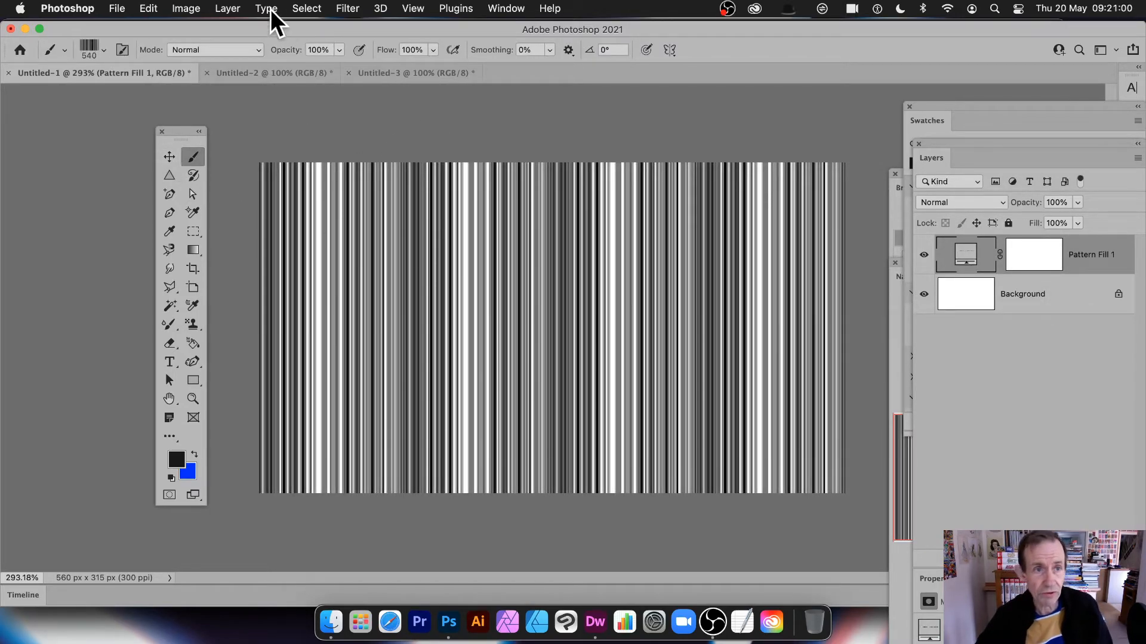
- Duplicate the pattern fill layer and shift the copy's stripes to the right so they are offset from the original
{"action": "left_click", "coordinate": [217, 6]}
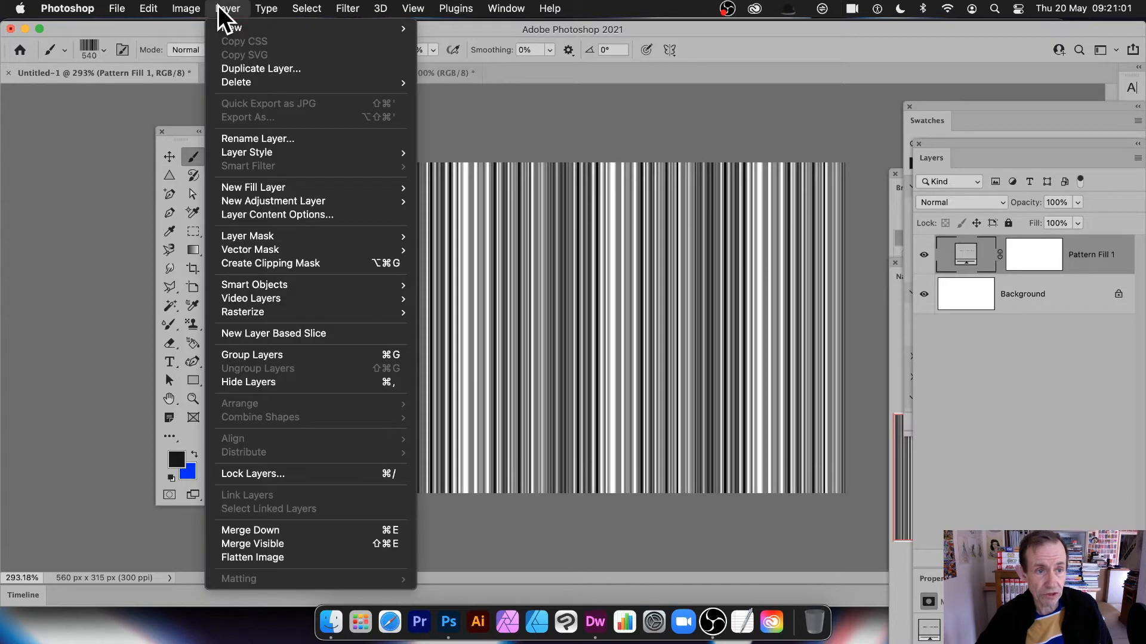
{"action": "left_click", "coordinate": [237, 68]}
{"action": "left_click", "coordinate": [698, 267]}
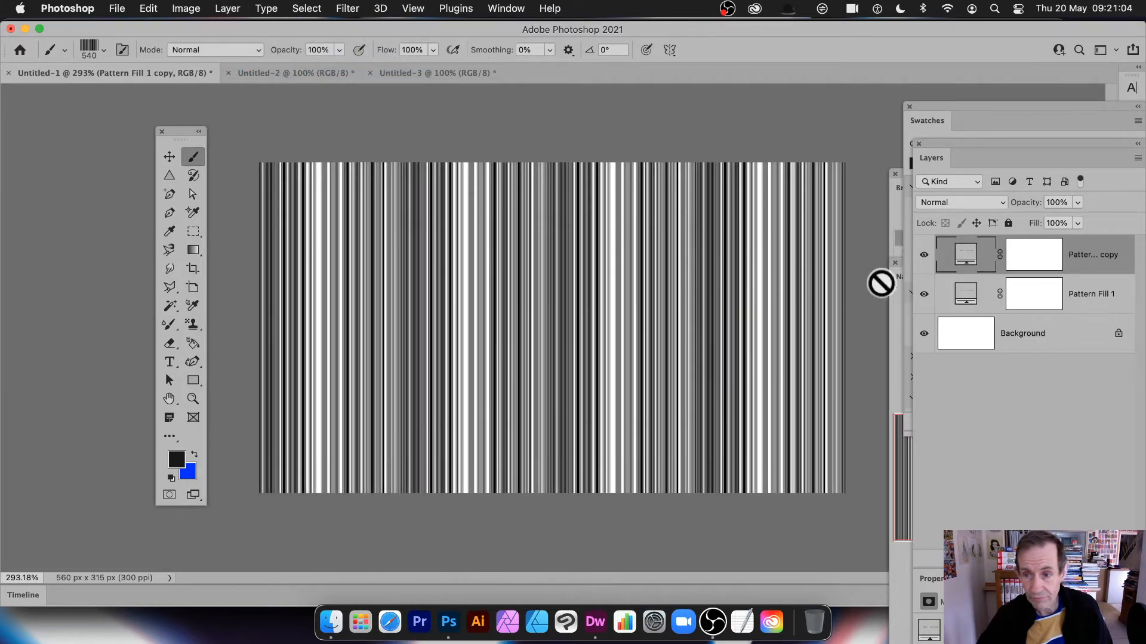
{"action": "double_click", "coordinate": [963, 263]}
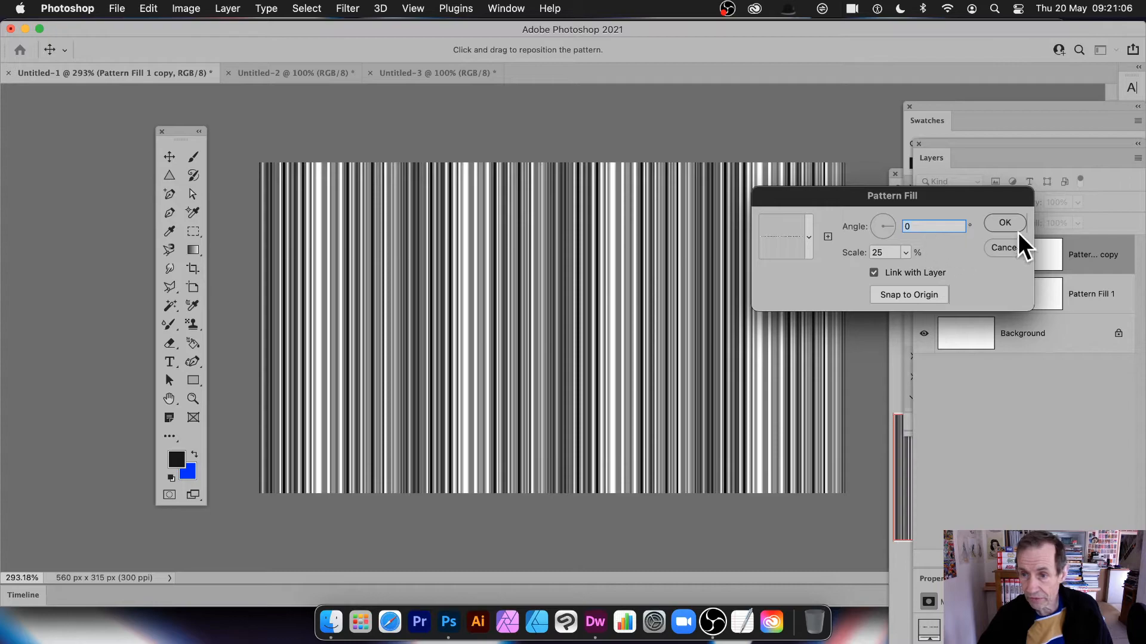
{"action": "left_click_drag", "start_coordinate": [378, 337], "coordinate": [493, 321]}
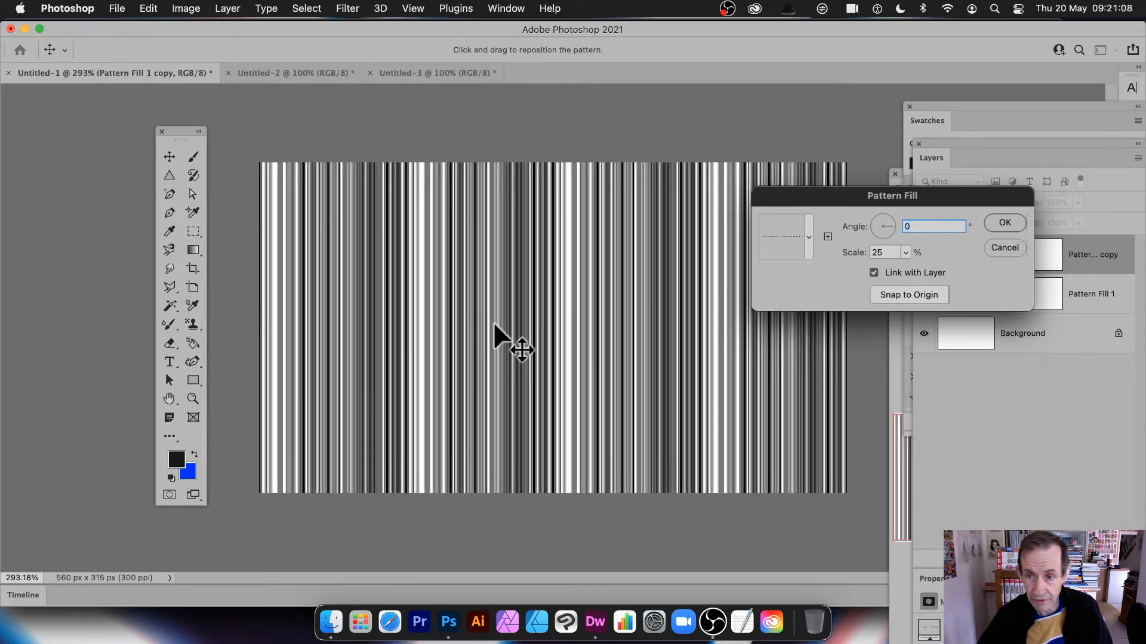
{"action": "left_click", "coordinate": [1005, 222]}
- Set the duplicated pattern fill layer's blend mode to Difference and flatten the image
{"action": "left_click", "coordinate": [936, 203]}
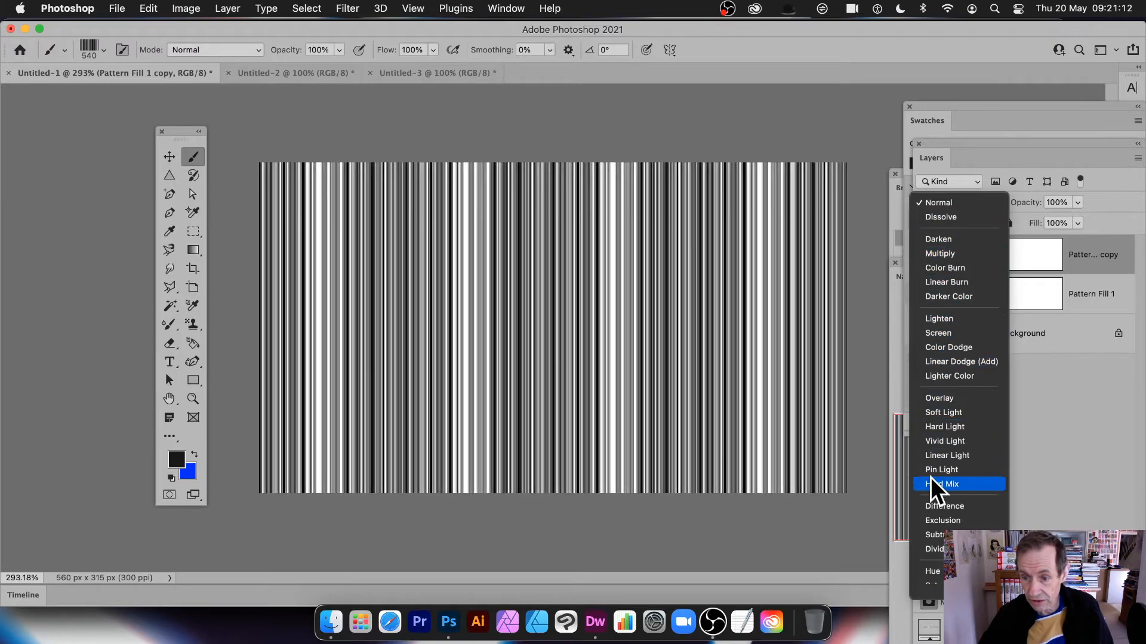
{"action": "left_click", "coordinate": [942, 506]}
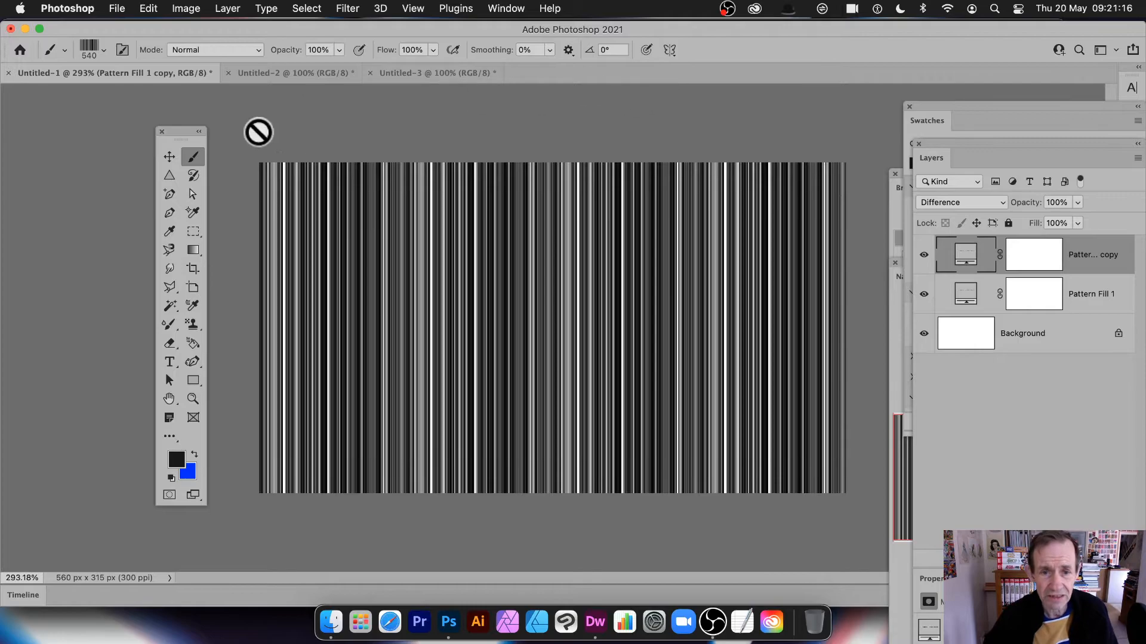
{"action": "left_click", "coordinate": [213, 12]}
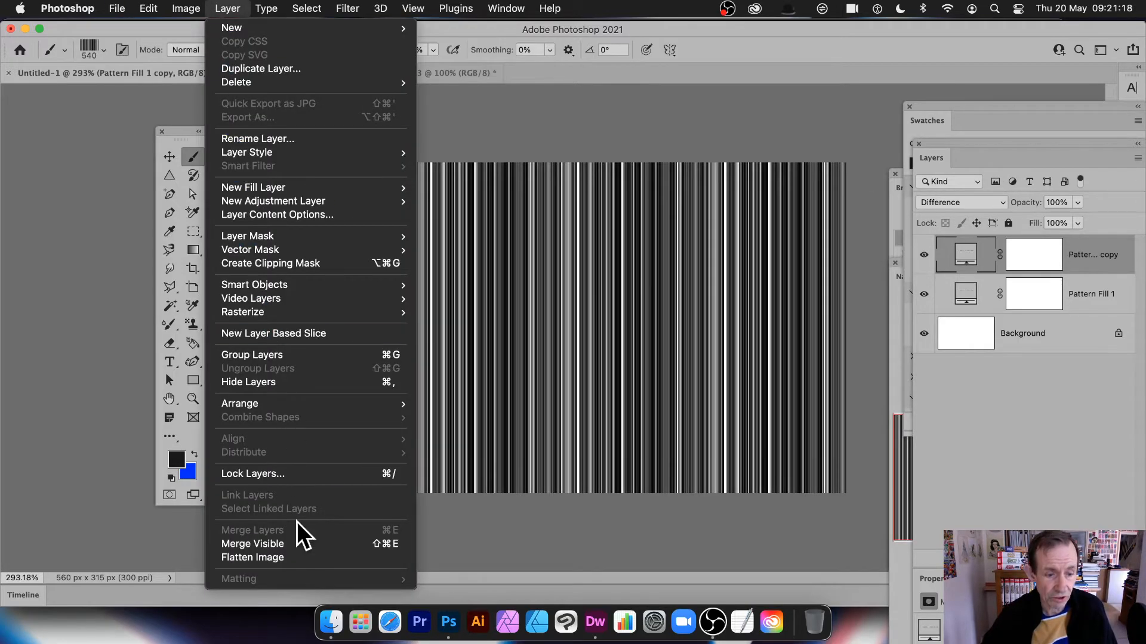
{"action": "left_click", "coordinate": [291, 559]}
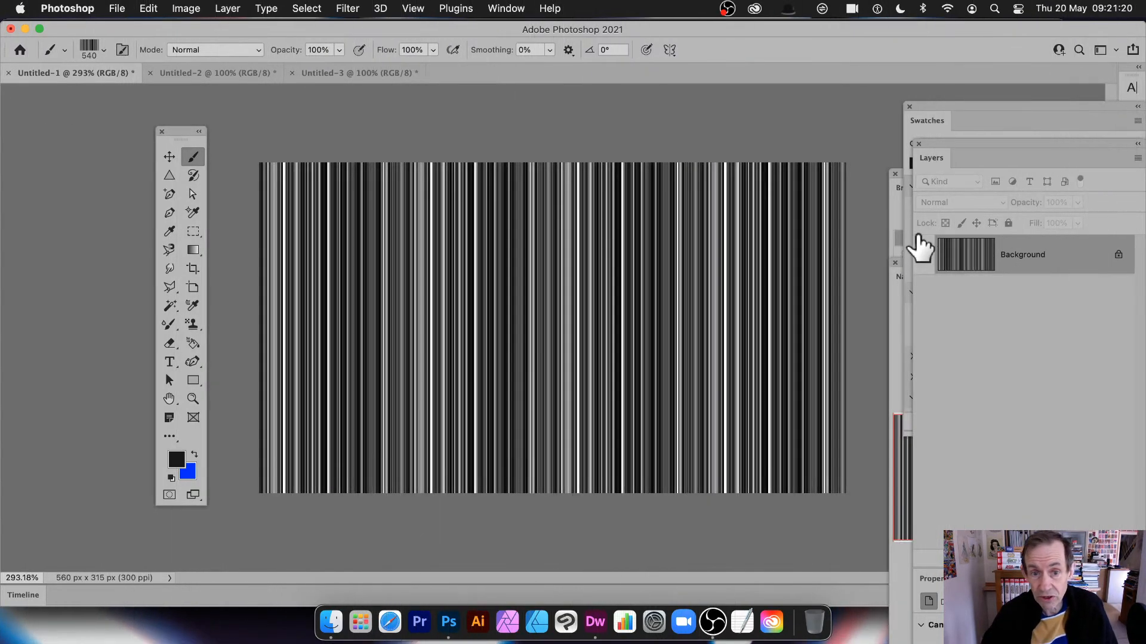
- Define the denser flattened stripe image as another pattern, keeping the suggested name
{"action": "left_click", "coordinate": [148, 9]}
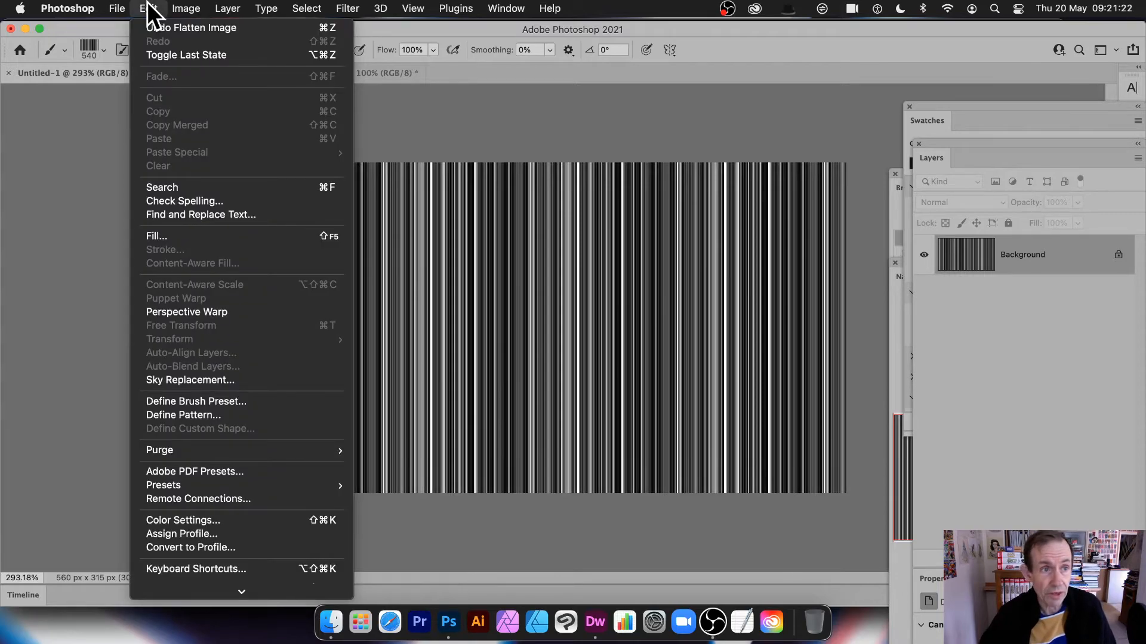
{"action": "left_click", "coordinate": [222, 416]}
{"action": "left_click", "coordinate": [828, 314]}
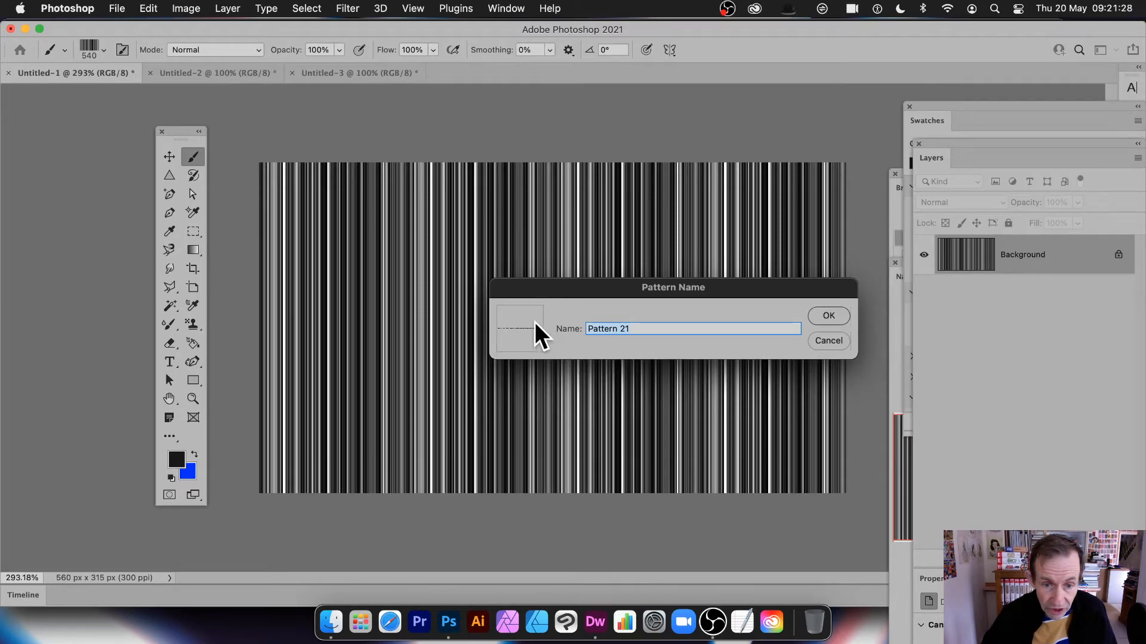
{"action": "left_click", "coordinate": [829, 316]}
- Add a pattern fill layer using the newly defined dense stripe pattern and reposition its stripes on the canvas
{"action": "left_click", "coordinate": [231, 6]}
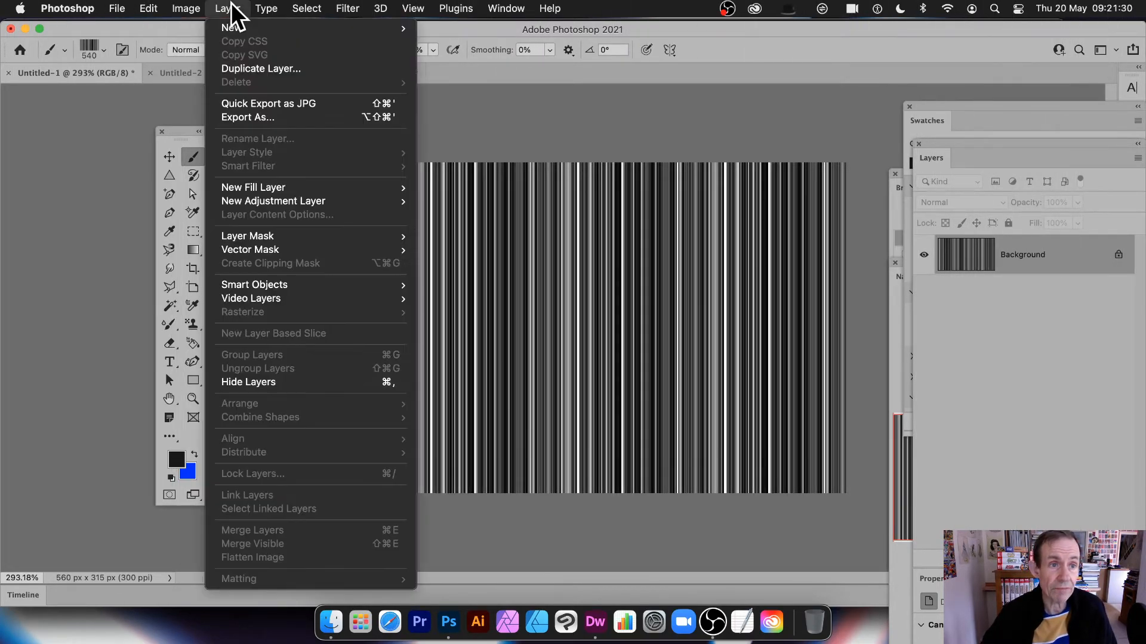
{"action": "mouse_move", "coordinate": [281, 187]}
{"action": "left_click", "coordinate": [479, 220]}
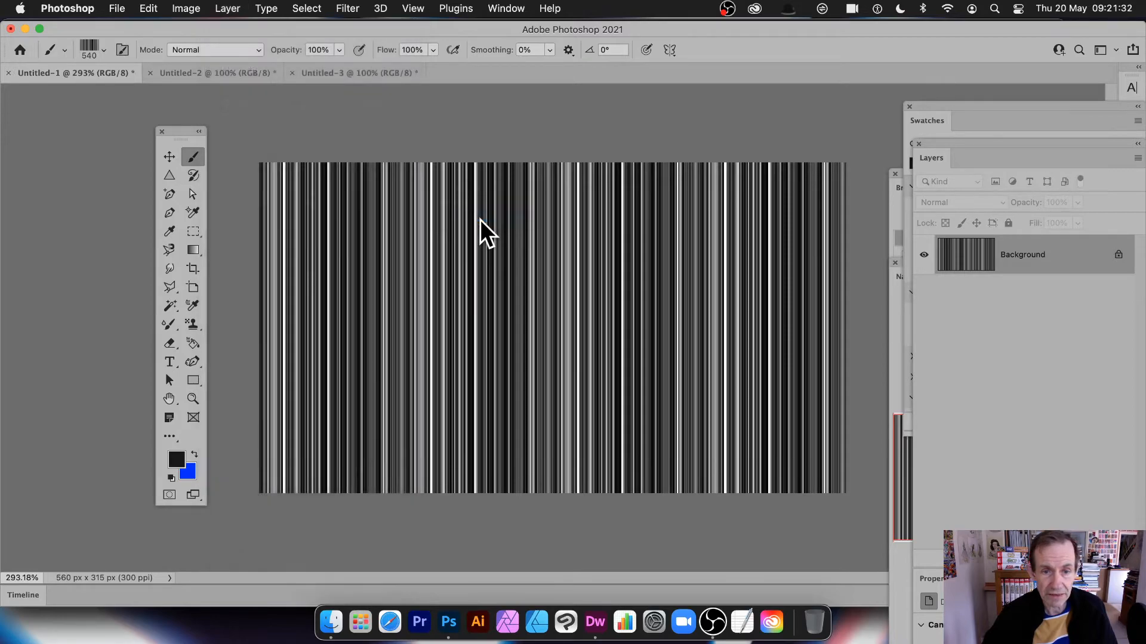
{"action": "left_click", "coordinate": [636, 291]}
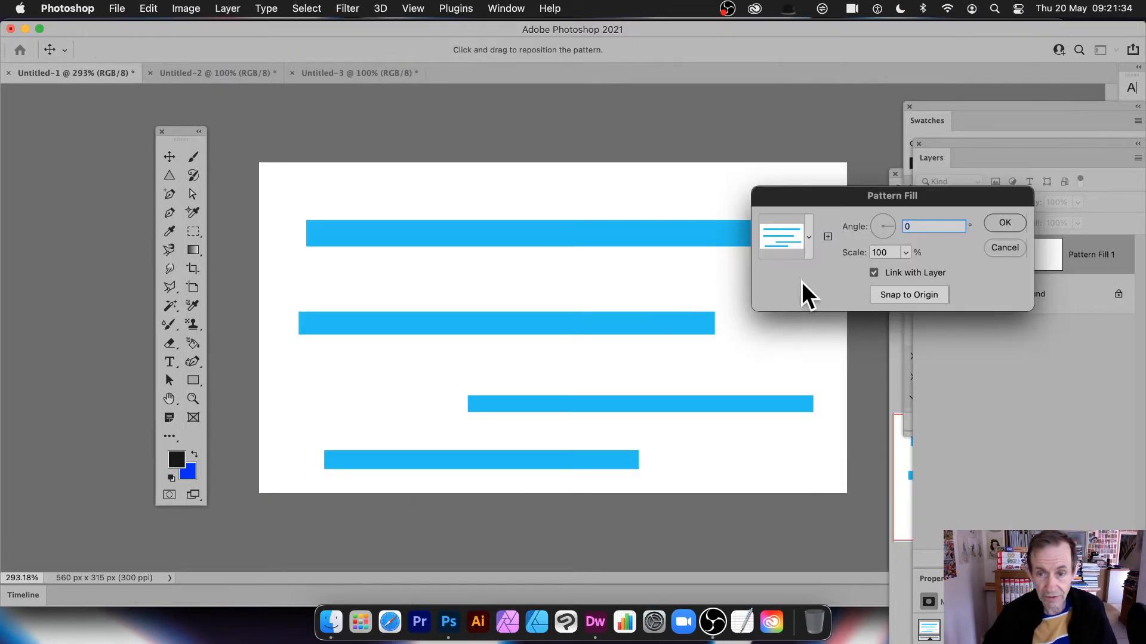
{"action": "left_click", "coordinate": [806, 240]}
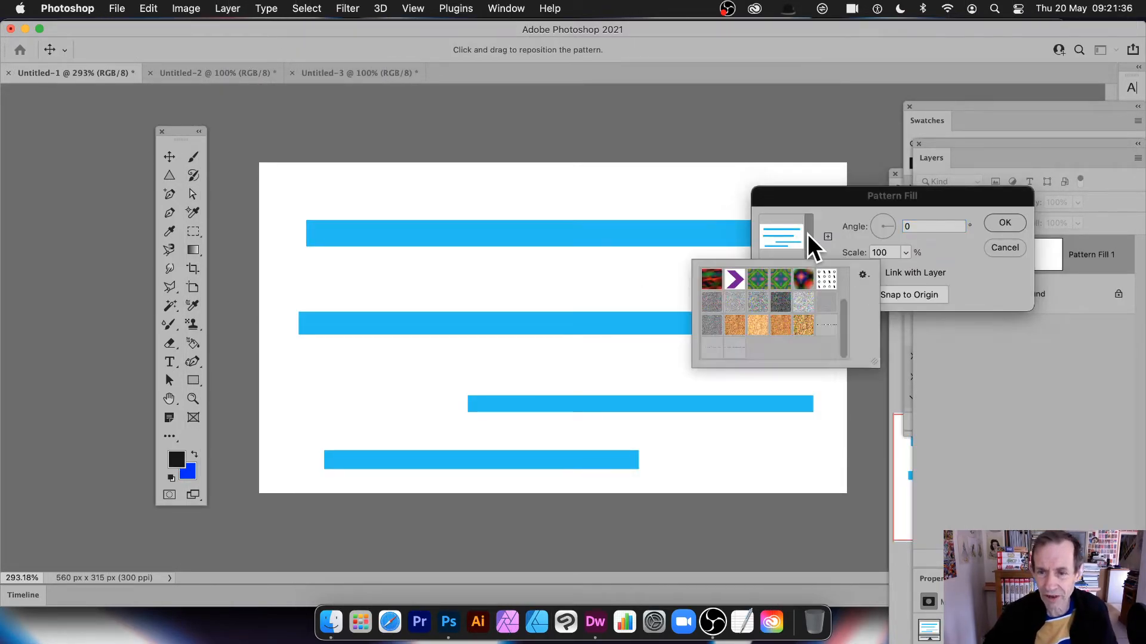
{"action": "left_click", "coordinate": [734, 348]}
{"action": "left_click_drag", "start_coordinate": [531, 220], "coordinate": [892, 299]}
{"action": "left_click", "coordinate": [1004, 224]}
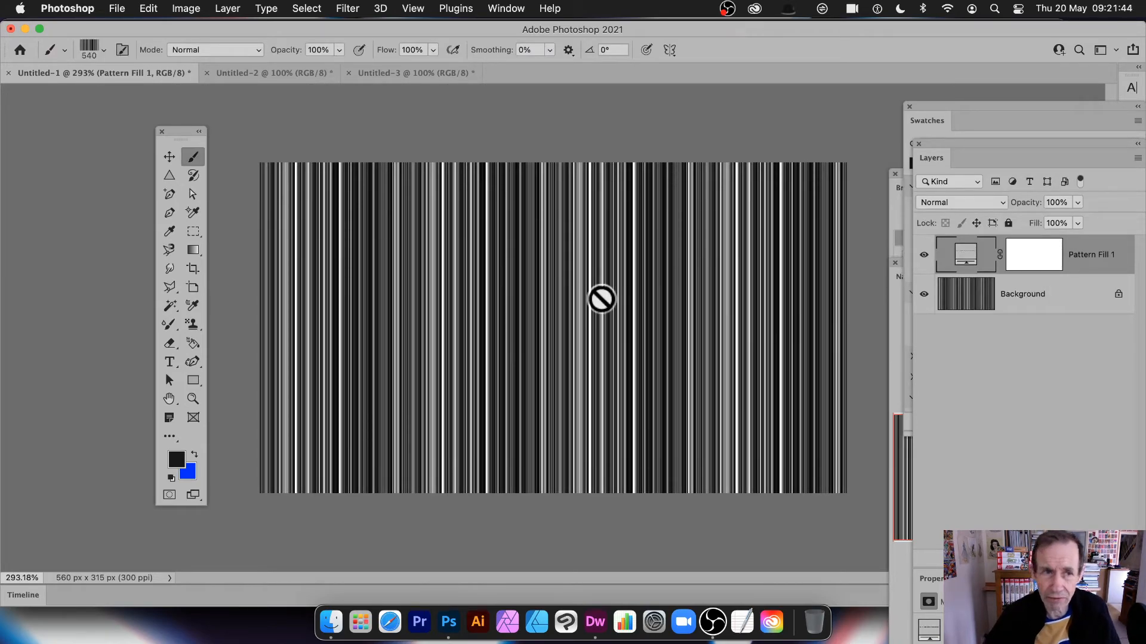
- Convert the pattern fill layer to a smart object
{"action": "left_click", "coordinate": [223, 8]}
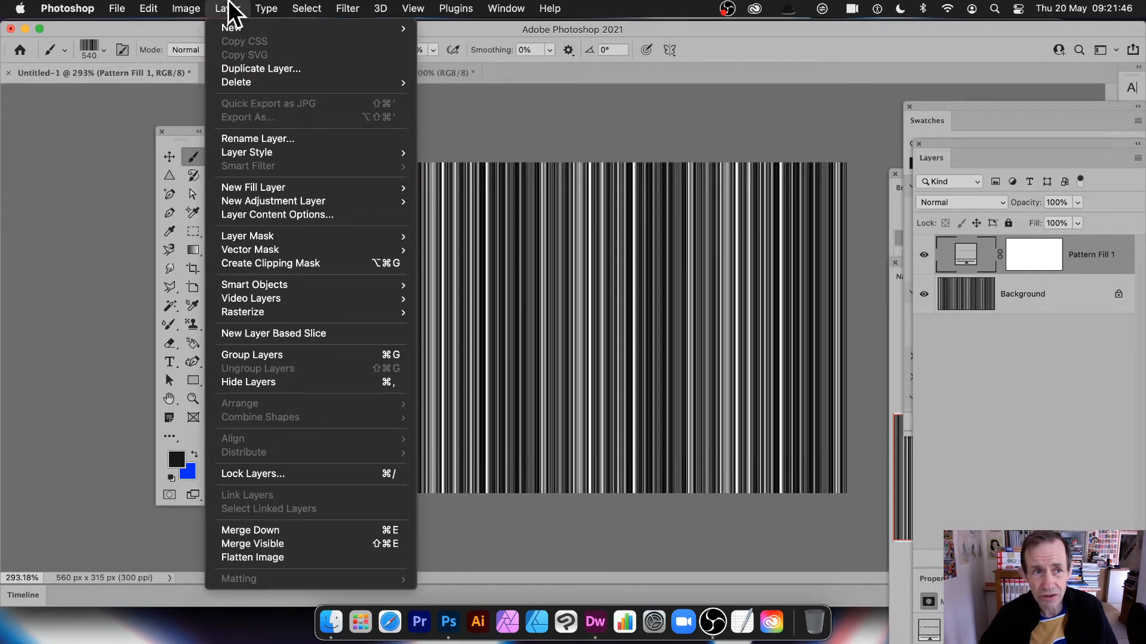
{"action": "mouse_move", "coordinate": [297, 284]}
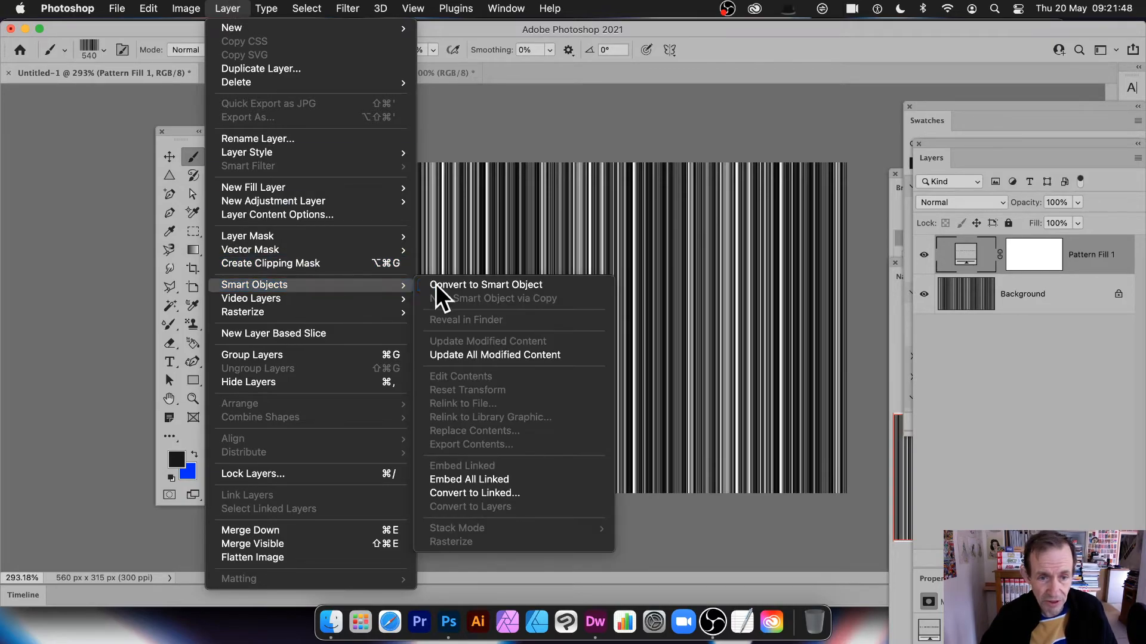
{"action": "left_click", "coordinate": [482, 282]}
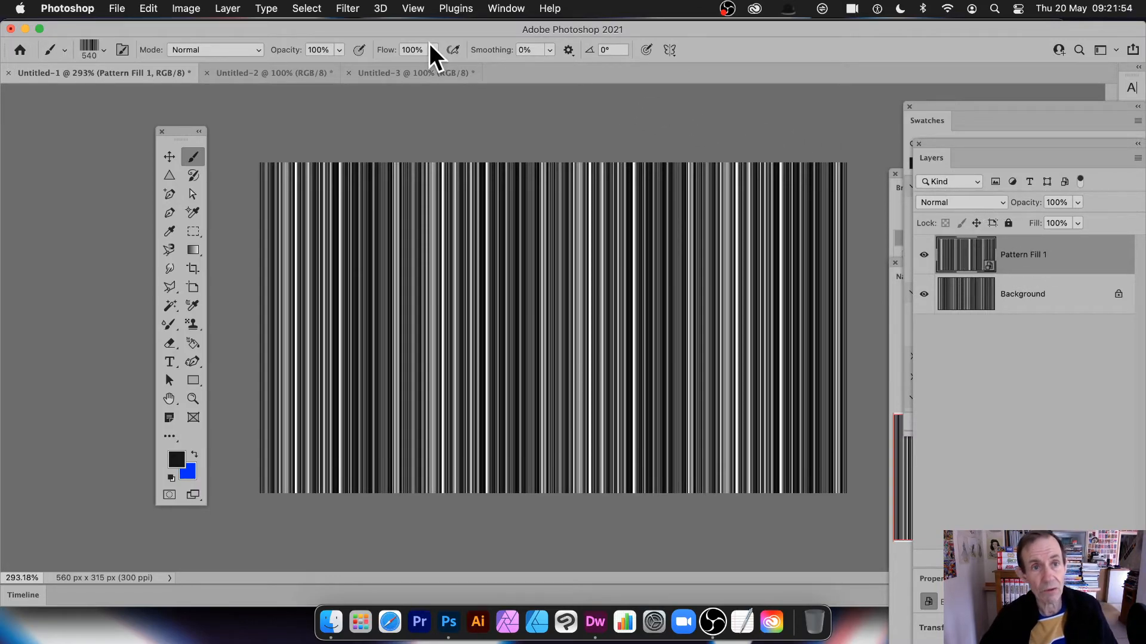
- Try the Wave distortion with undefined areas set to Wrap Around on the striped smart object, and undo it
{"action": "left_click", "coordinate": [344, 8]}
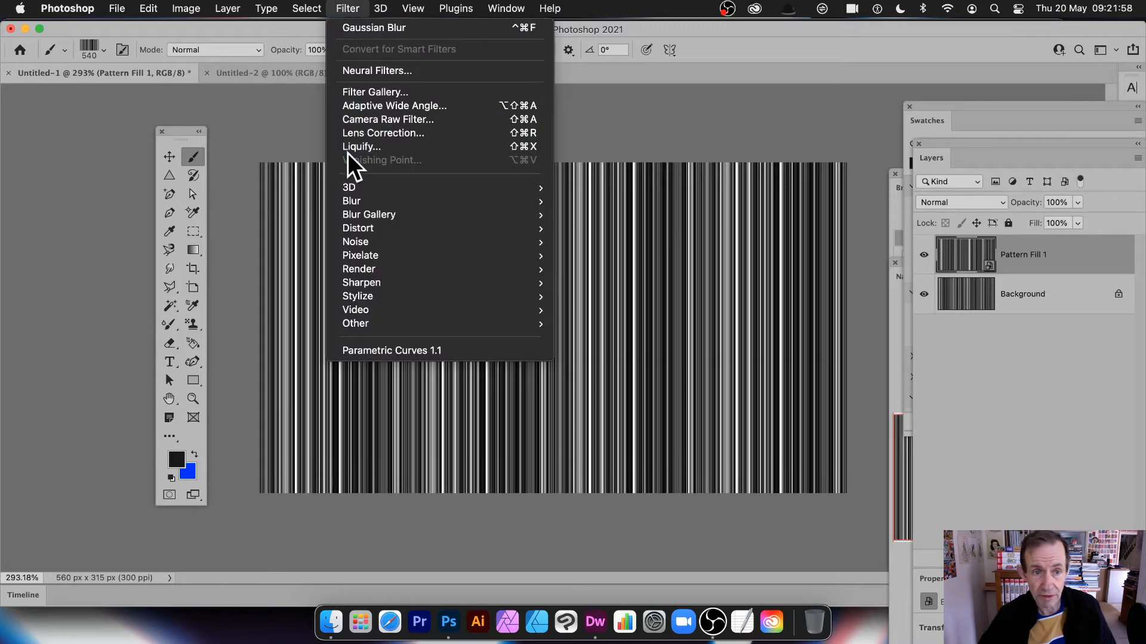
{"action": "mouse_move", "coordinate": [348, 229]}
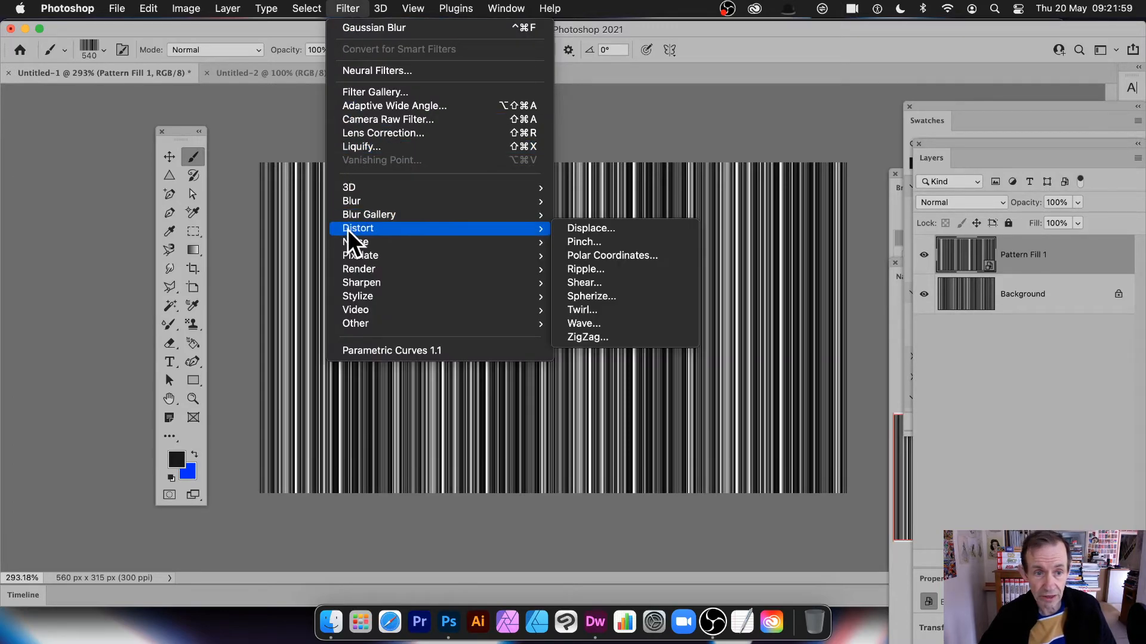
{"action": "left_click", "coordinate": [619, 324]}
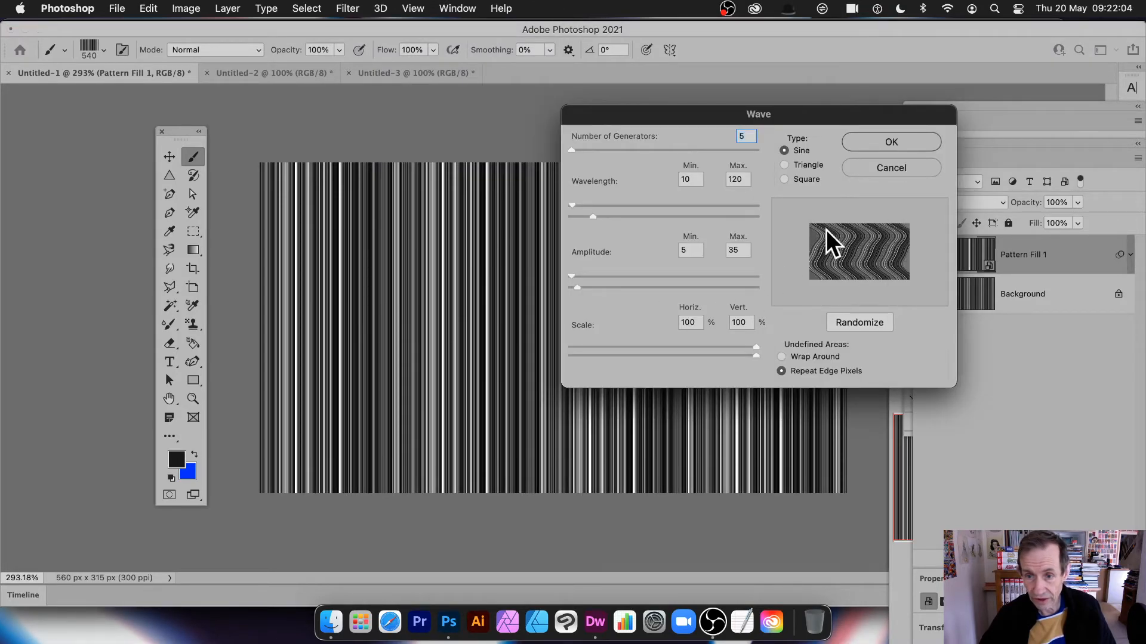
{"action": "left_click", "coordinate": [782, 357]}
{"action": "left_click", "coordinate": [893, 144]}
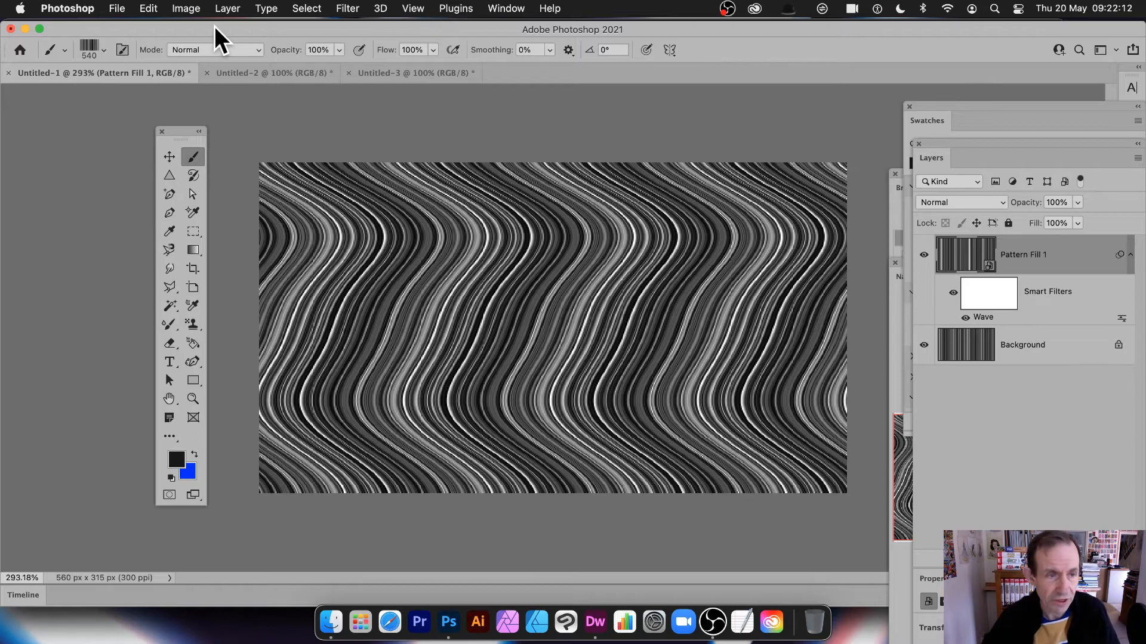
{"action": "key", "text": "super+z"}
- Try the Pinch distortion at an amount of 100% on the striped smart object, and undo it
{"action": "left_click", "coordinate": [348, 7]}
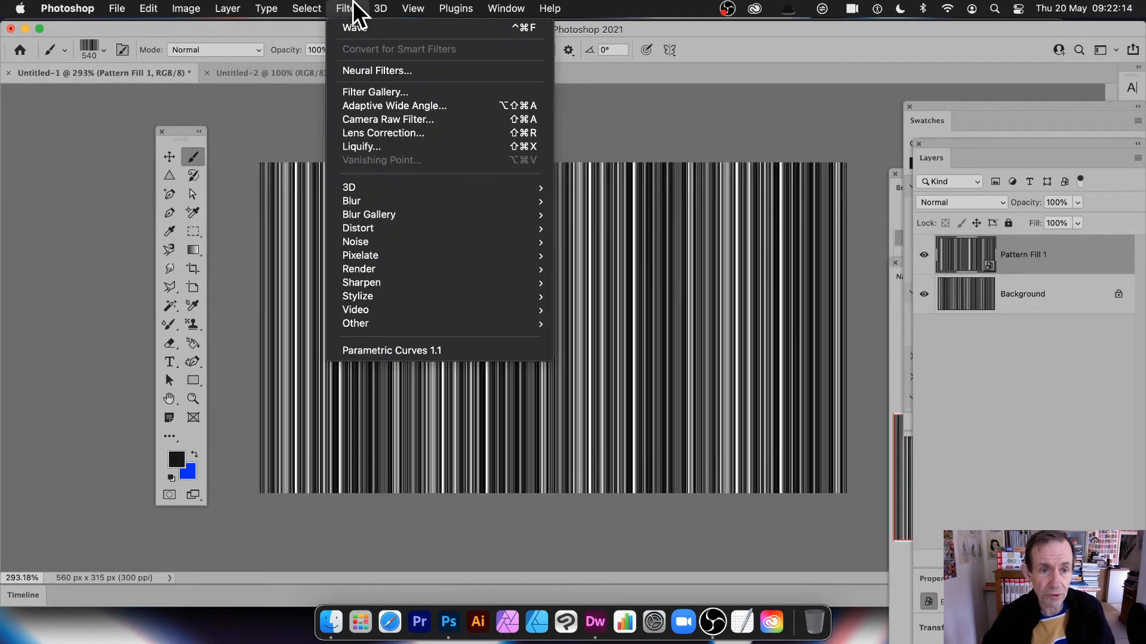
{"action": "mouse_move", "coordinate": [385, 227]}
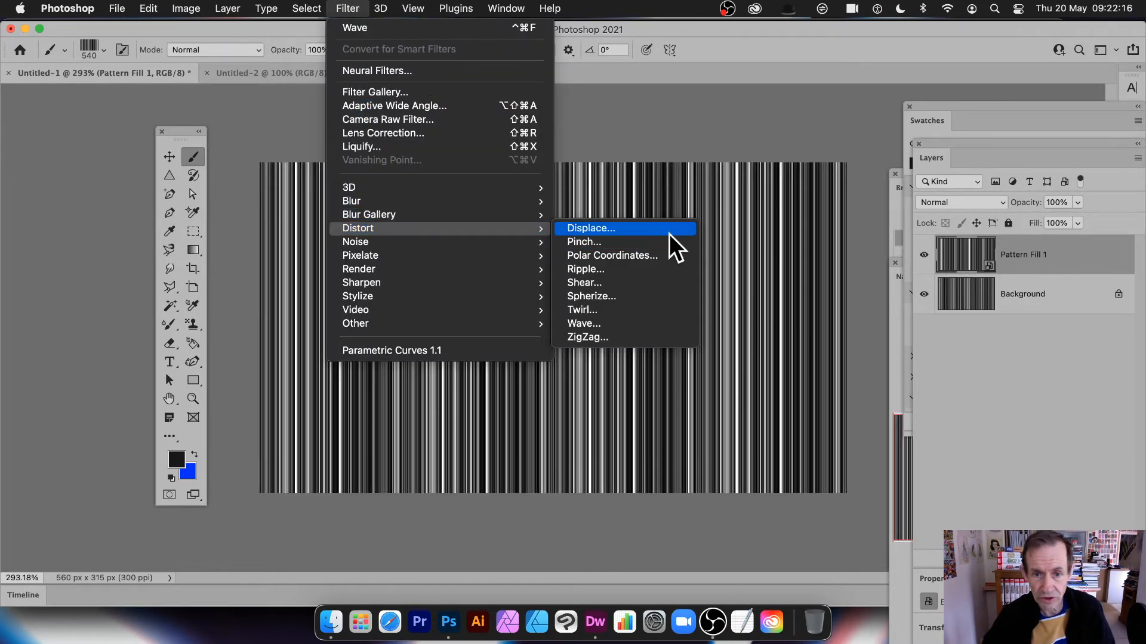
{"action": "left_click", "coordinate": [646, 245]}
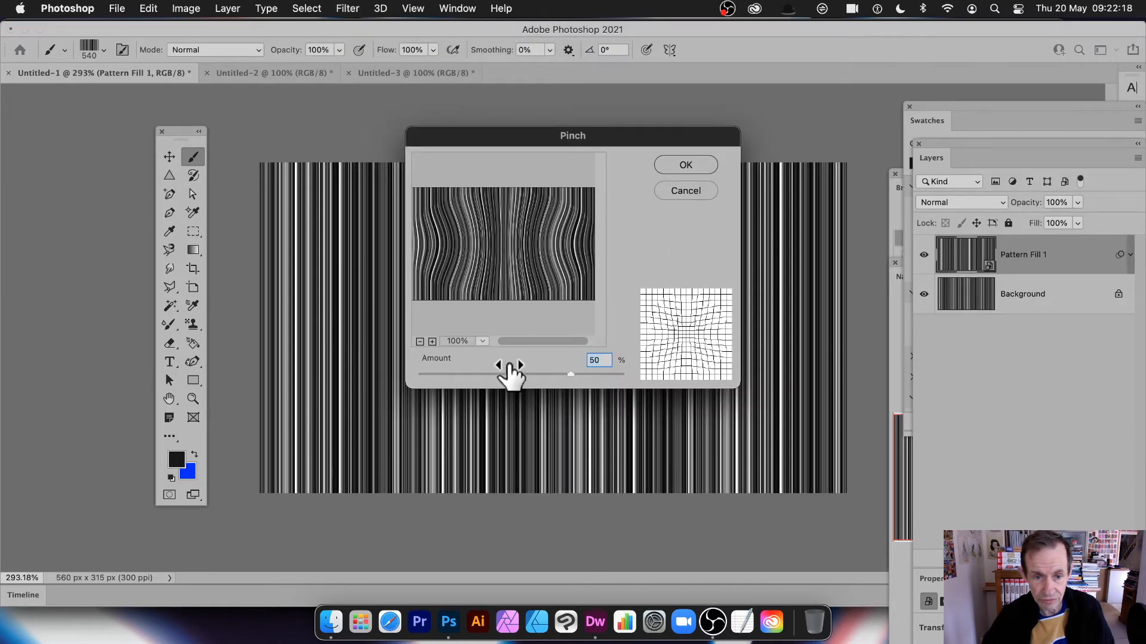
{"action": "left_click_drag", "start_coordinate": [494, 374], "coordinate": [642, 373]}
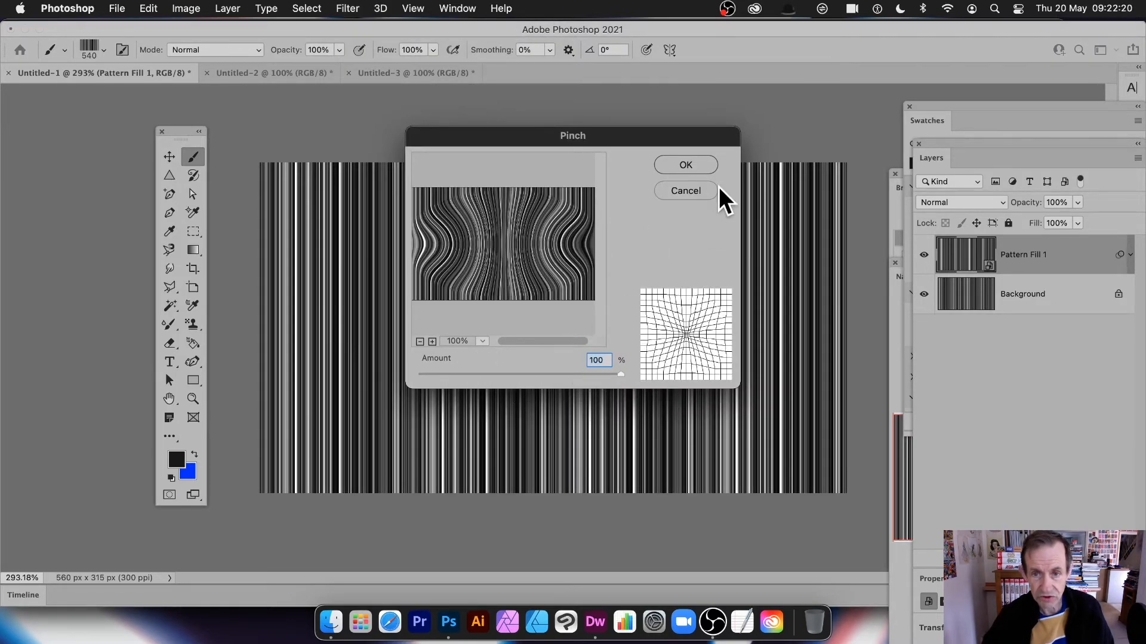
{"action": "left_click", "coordinate": [686, 163]}
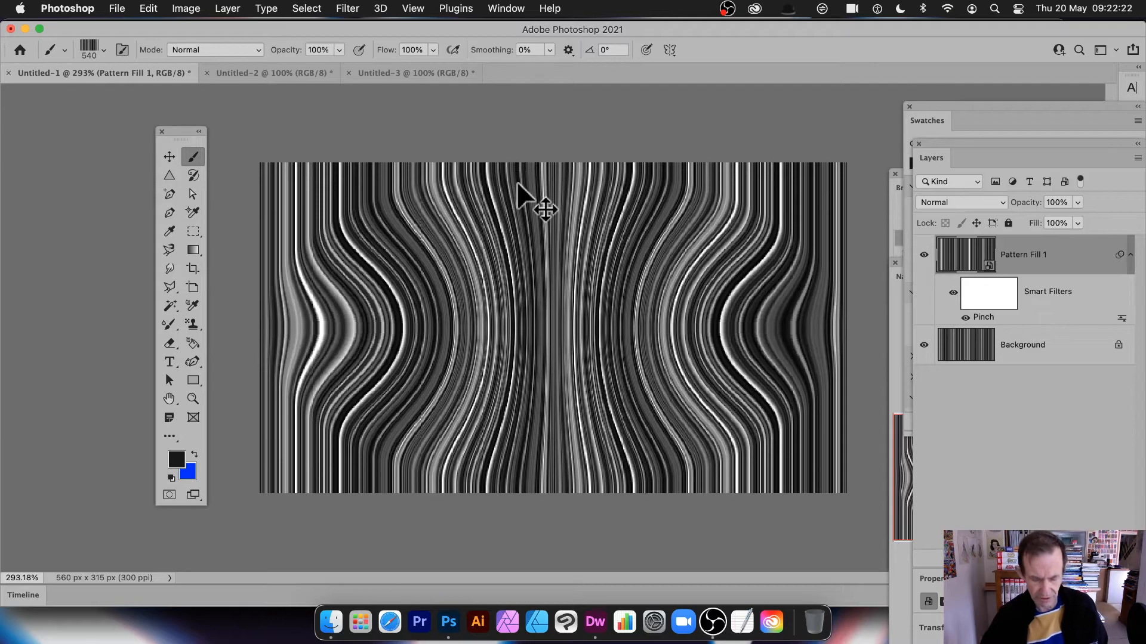
{"action": "key", "text": "super+z"}
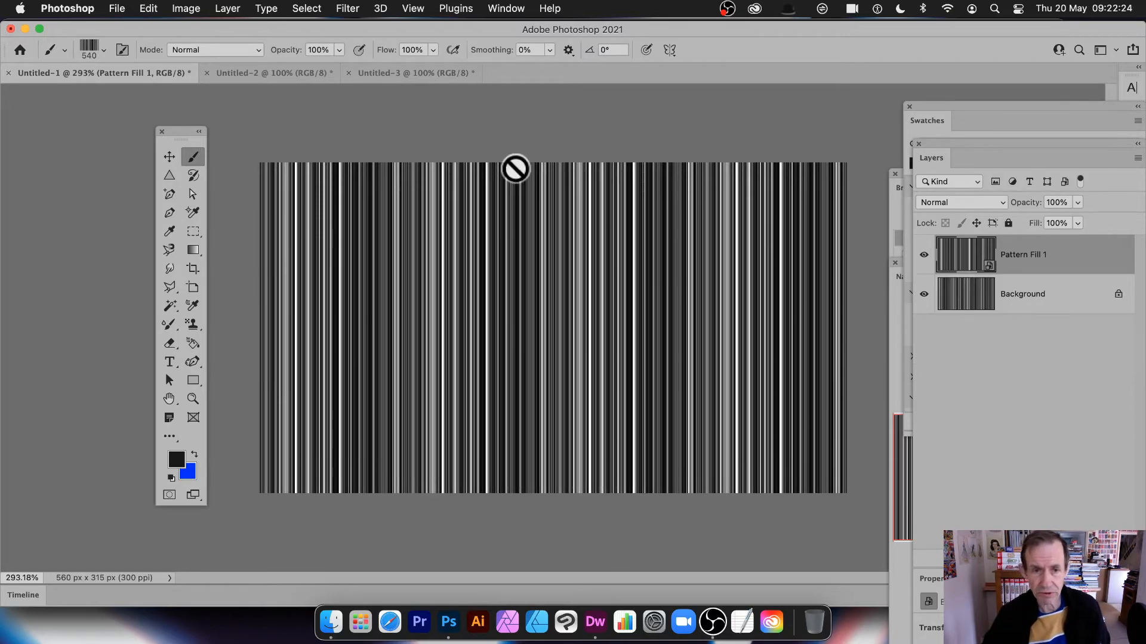
- Apply Liquify to the striped smart object, pushing the stripes with the large warp brush into sweeping diagonal curves
{"action": "left_click", "coordinate": [348, 7]}
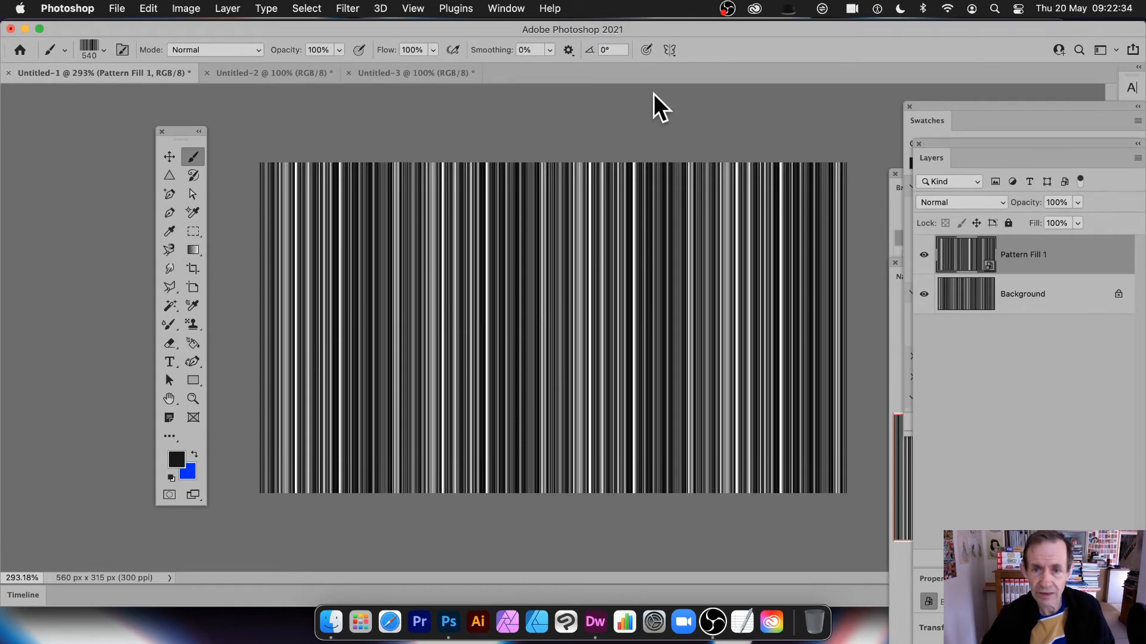
{"action": "key", "text": "super+shift+x"}
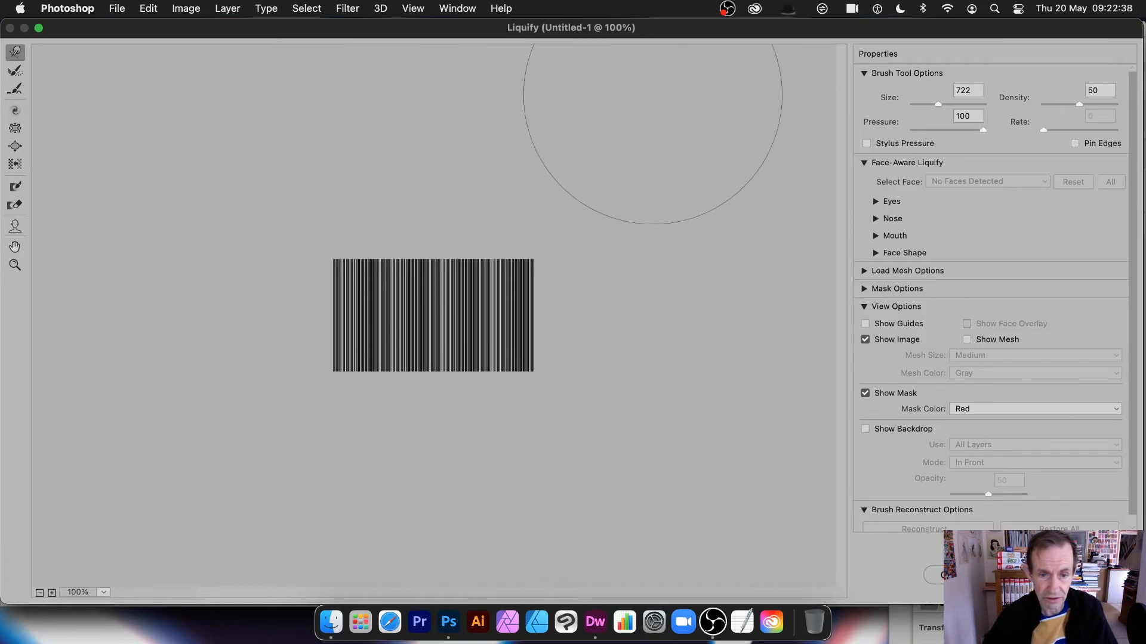
{"action": "mouse_move", "coordinate": [399, 360]}
{"action": "left_mouse_down"}
{"action": "mouse_move", "coordinate": [368, 342]}
{"action": "mouse_move", "coordinate": [472, 391]}
{"action": "mouse_move", "coordinate": [517, 402]}
{"action": "mouse_move", "coordinate": [539, 389]}
{"action": "mouse_move", "coordinate": [435, 337]}
{"action": "mouse_move", "coordinate": [403, 303]}
{"action": "mouse_move", "coordinate": [386, 246]}
{"action": "mouse_move", "coordinate": [364, 328]}
{"action": "mouse_move", "coordinate": [373, 325]}
{"action": "mouse_move", "coordinate": [340, 256]}
{"action": "left_mouse_up"}
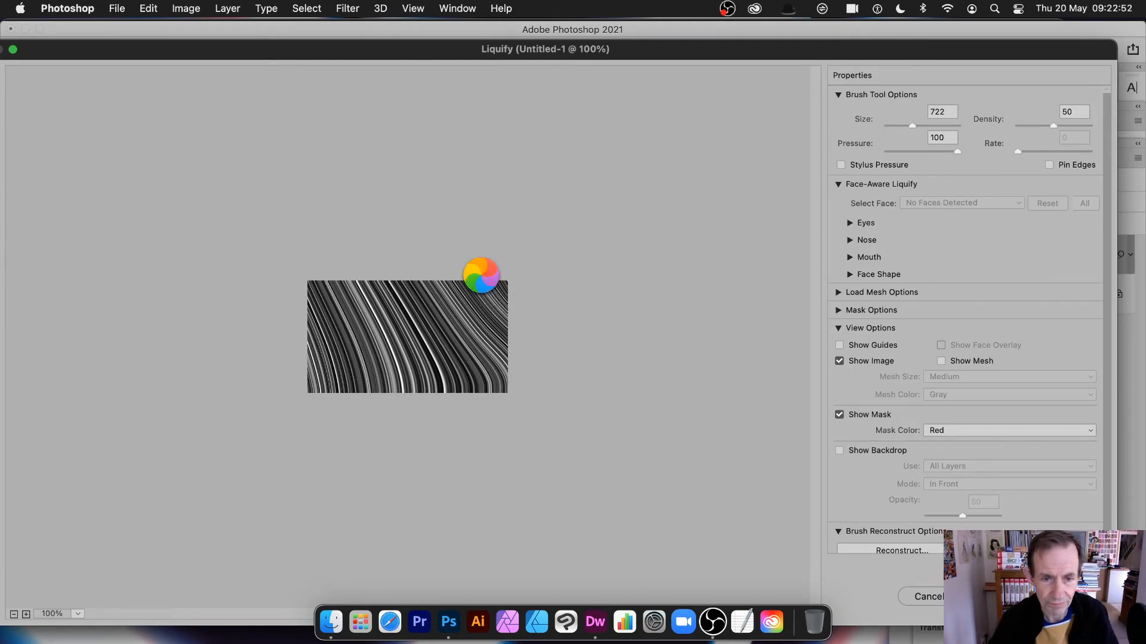
{"action": "key", "text": "Return"}
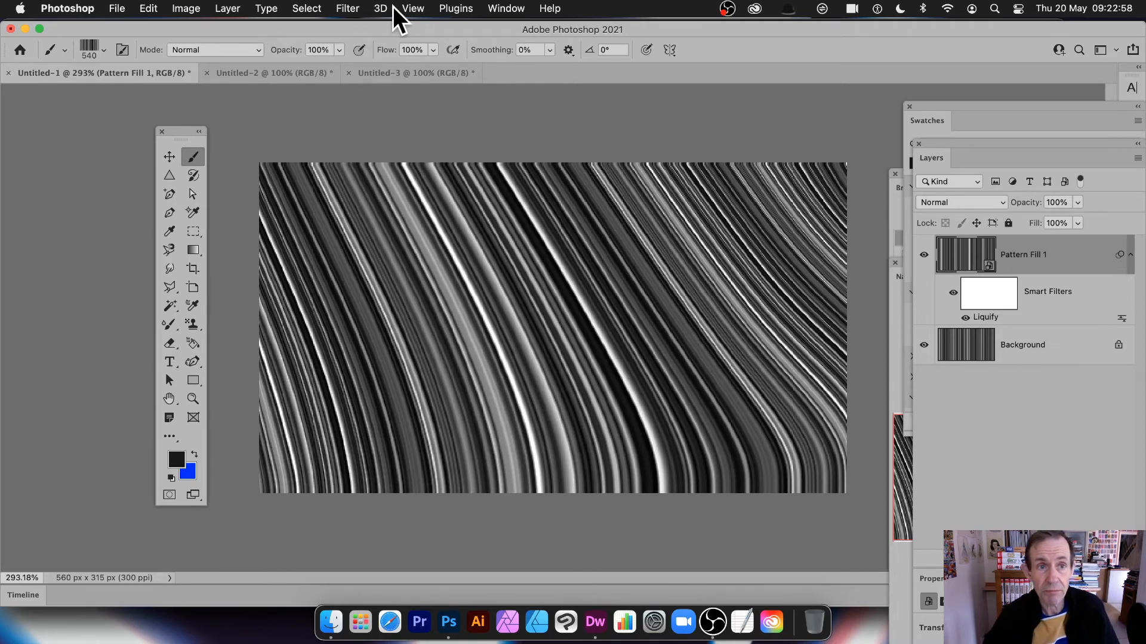
- Apply the Oil Paint filter to the liquified stripes, keeping its current brush and lighting settings
{"action": "left_click", "coordinate": [345, 8]}
{"action": "mouse_move", "coordinate": [366, 298]}
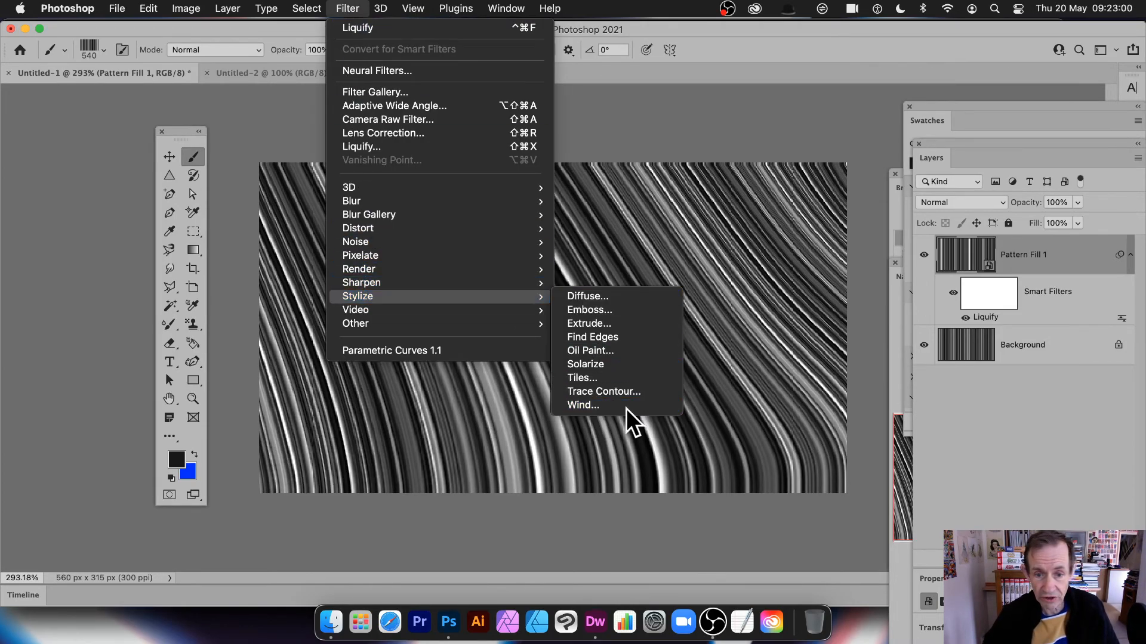
{"action": "left_click", "coordinate": [611, 352]}
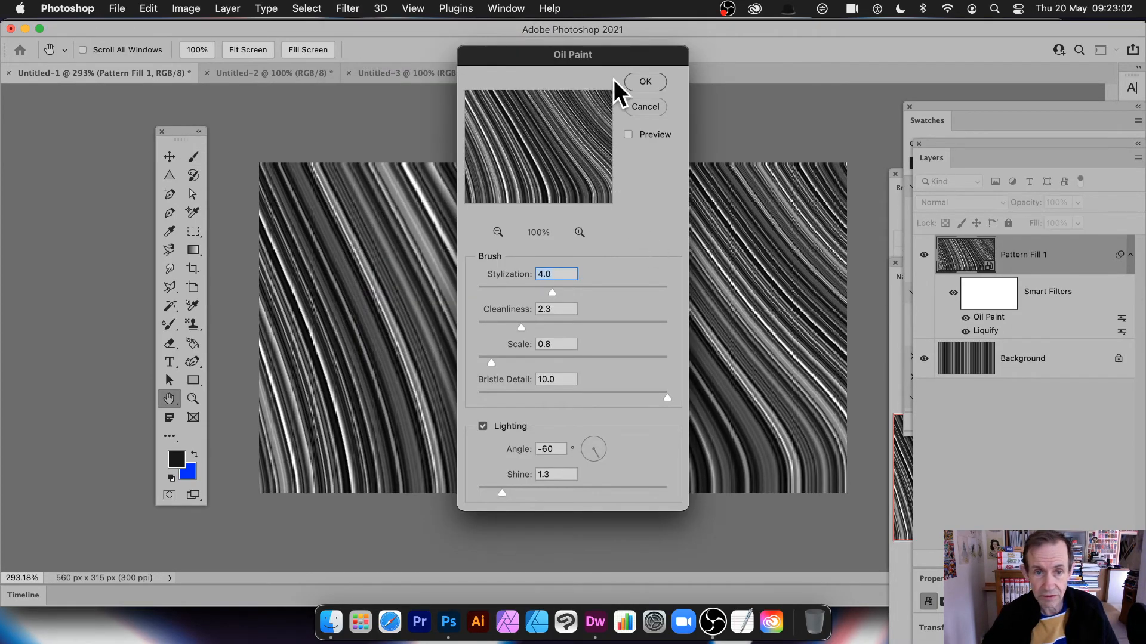
{"action": "left_click", "coordinate": [647, 82]}
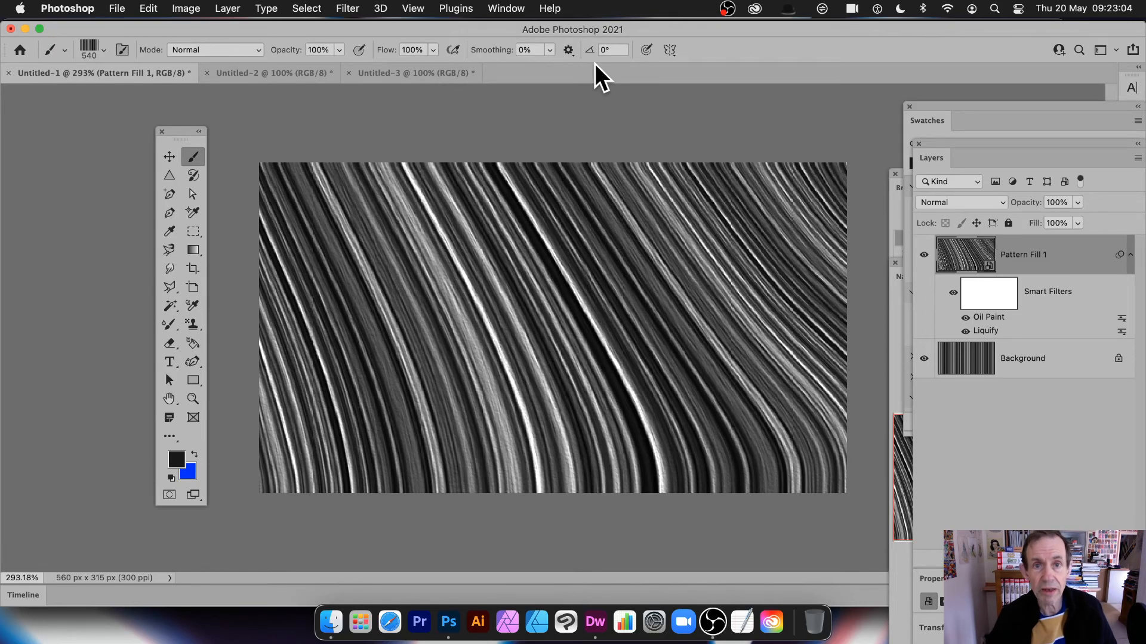